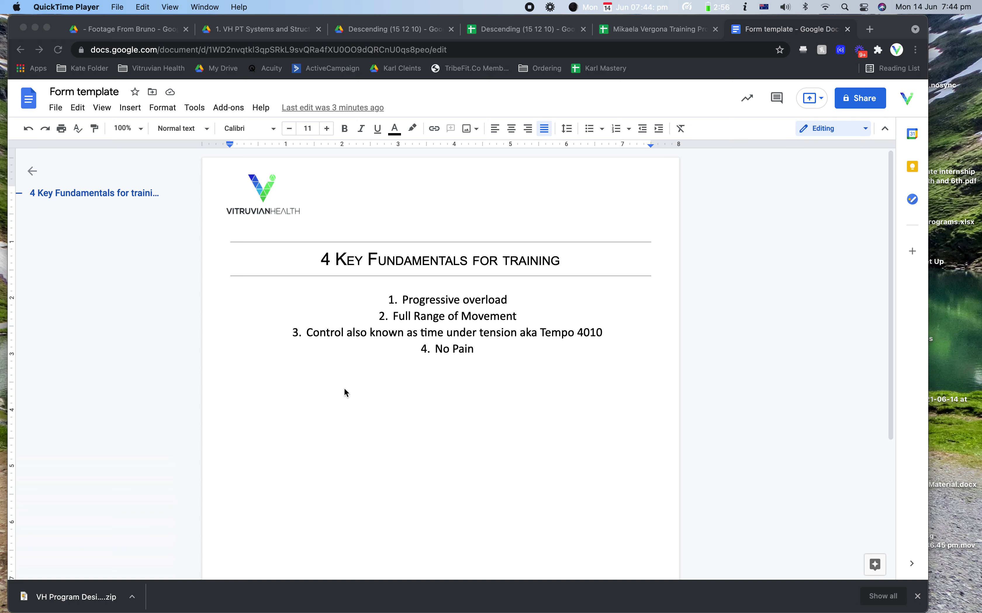
In the training document, select and review each fundamentals item, from Progressive overload to No Pain
{"action": "left_click", "coordinate": [476, 351]}
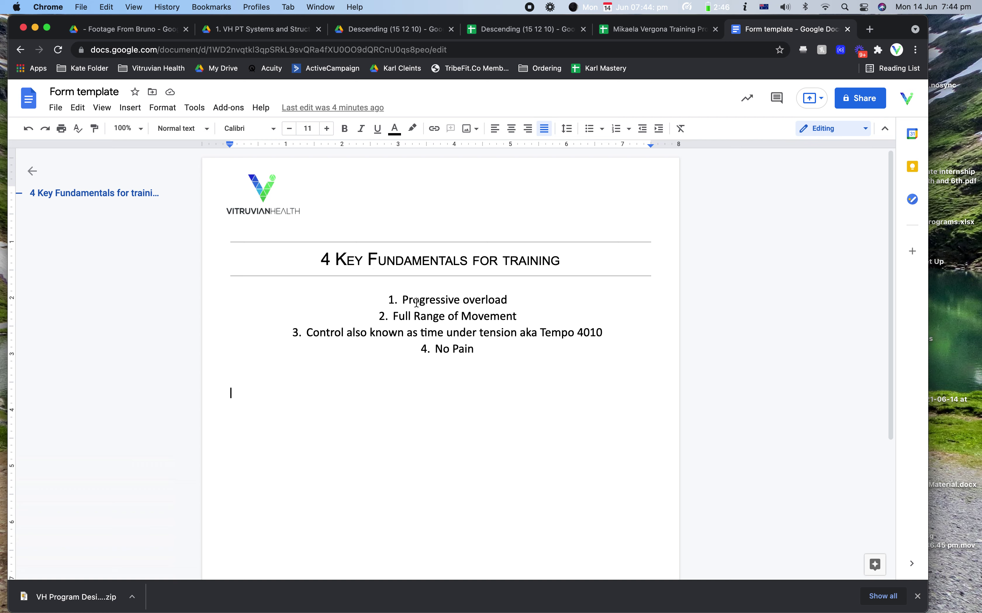
{"action": "left_click_drag", "start_coordinate": [401, 301], "coordinate": [532, 366]}
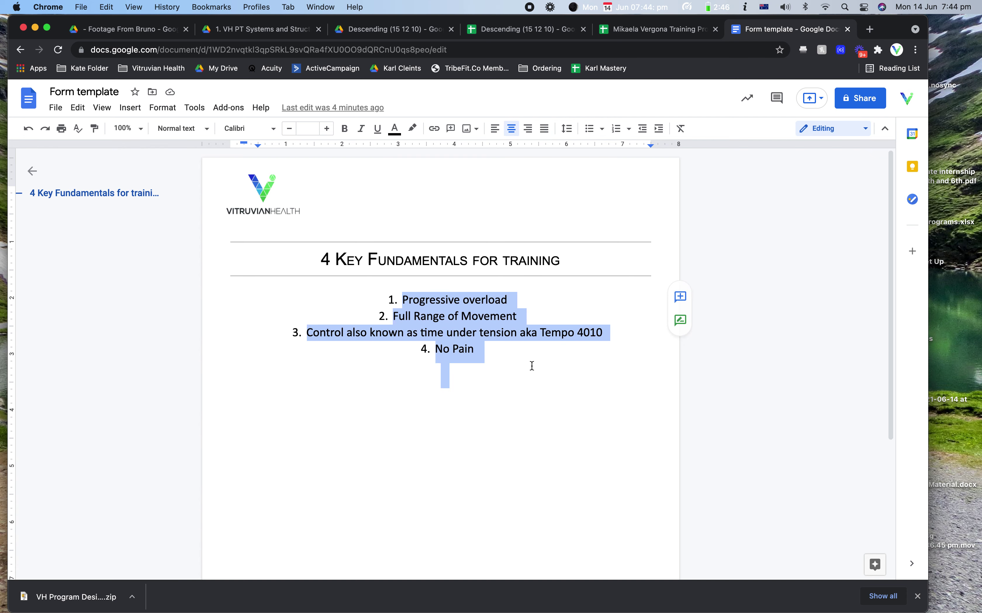
{"action": "left_click", "coordinate": [532, 366]}
{"action": "left_click_drag", "start_coordinate": [400, 300], "coordinate": [521, 301]}
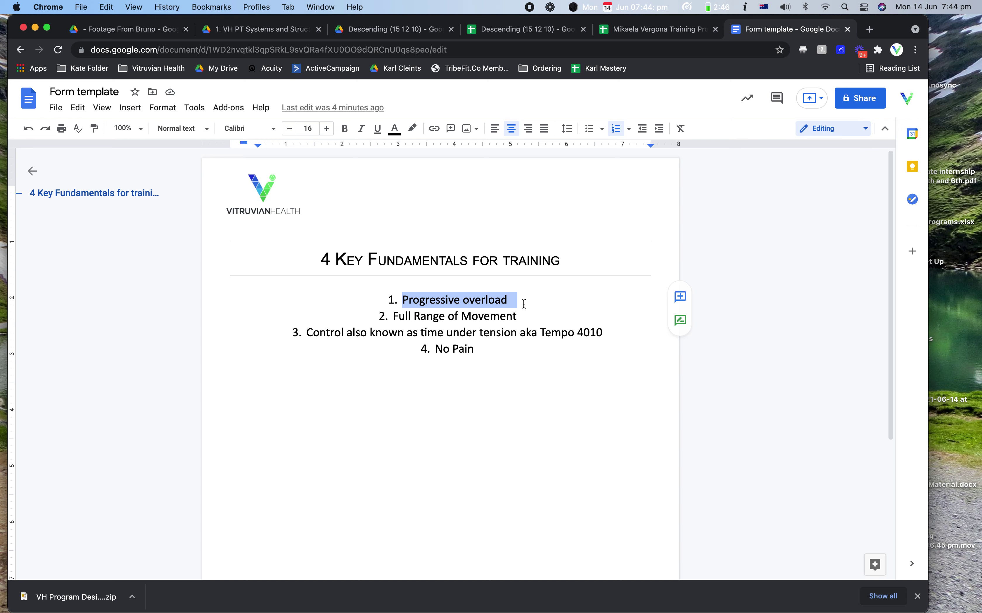
{"action": "left_click", "coordinate": [524, 303]}
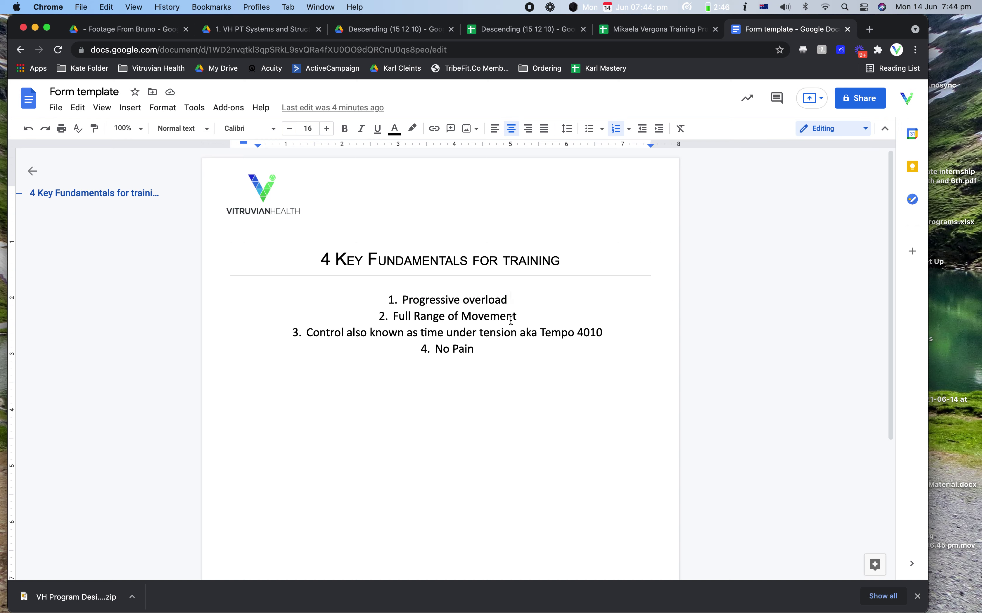
{"action": "left_click_drag", "start_coordinate": [392, 316], "coordinate": [535, 309]}
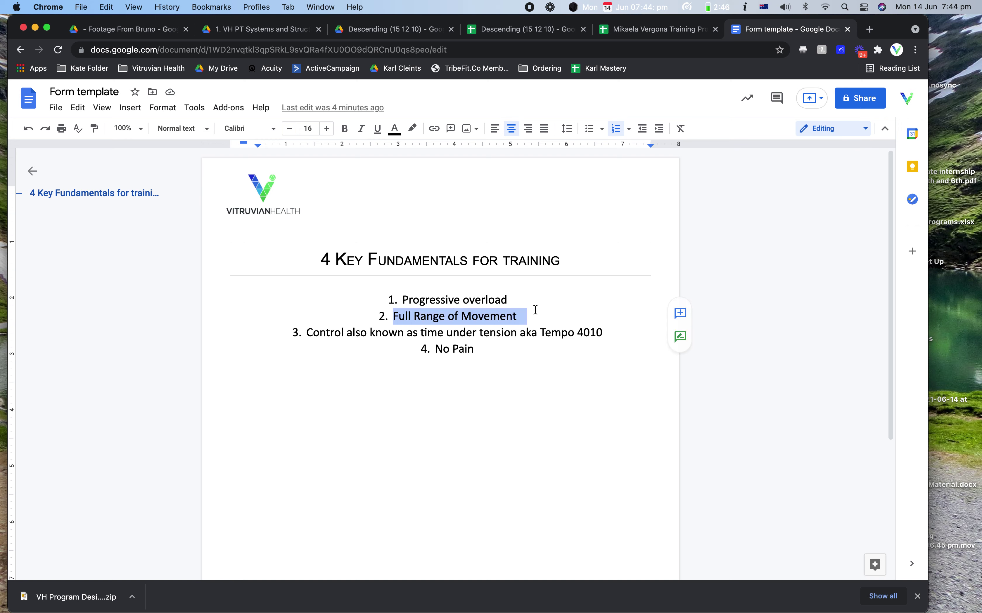
{"action": "left_click", "coordinate": [399, 317]}
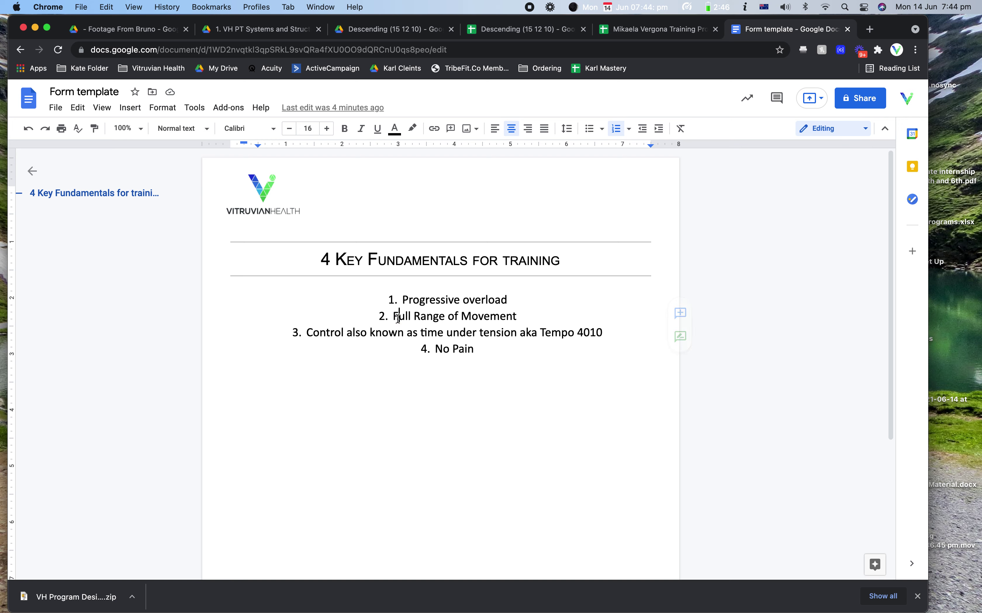
{"action": "left_click_drag", "start_coordinate": [526, 318], "coordinate": [388, 311]}
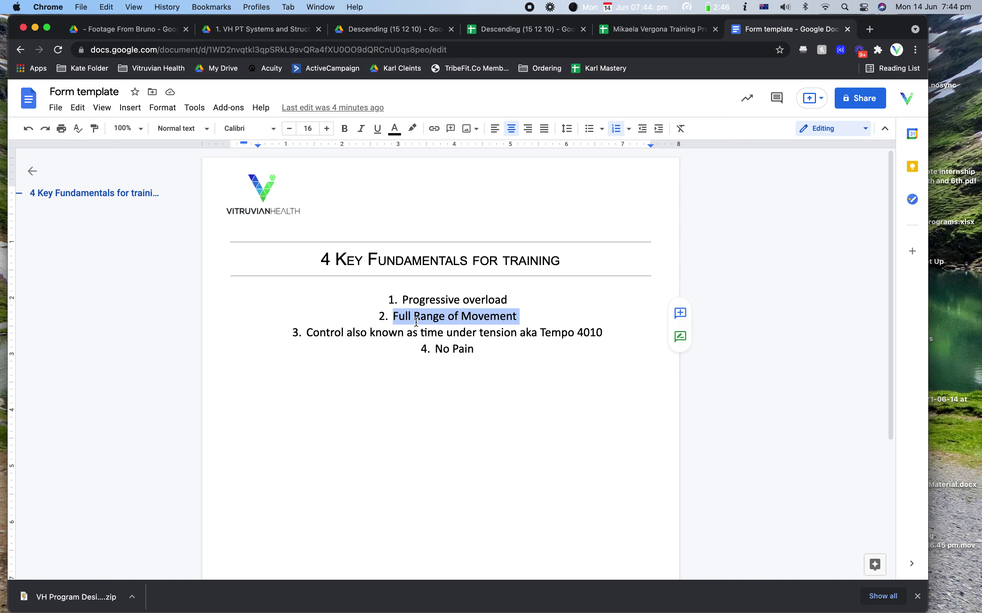
{"action": "left_click", "coordinate": [479, 318]}
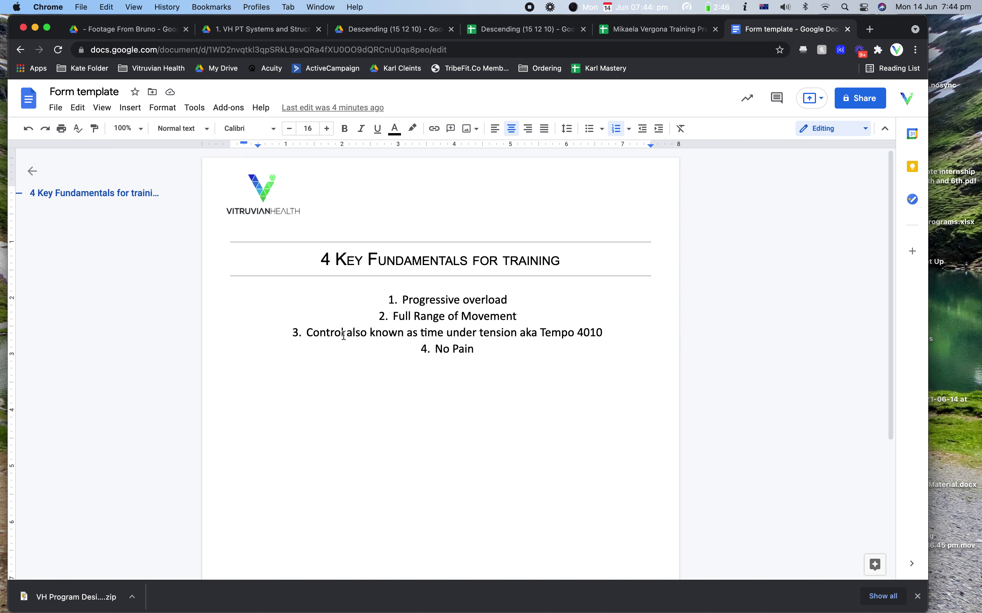
{"action": "left_click_drag", "start_coordinate": [310, 333], "coordinate": [402, 333]}
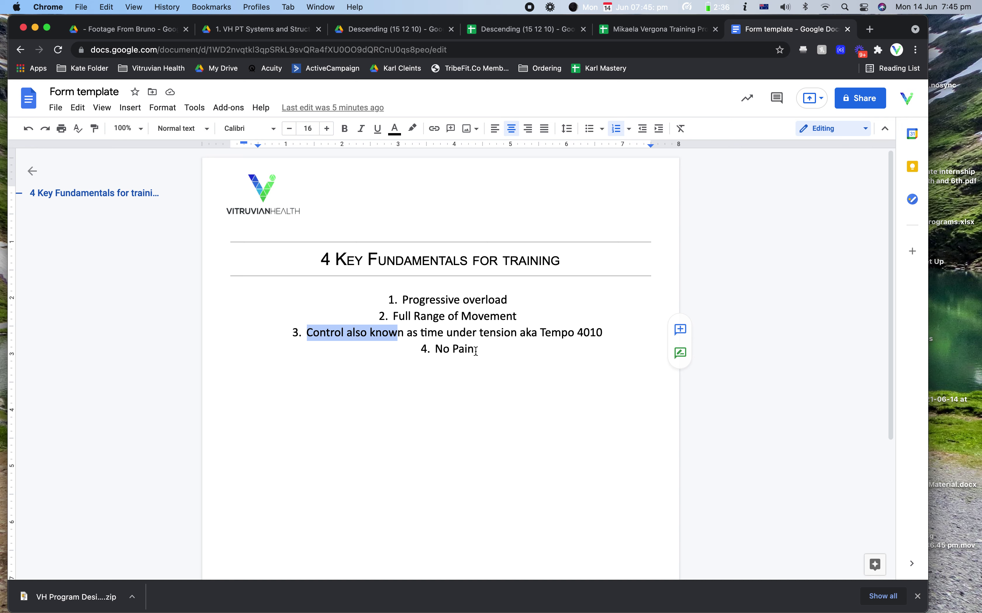
{"action": "left_click", "coordinate": [475, 350]}
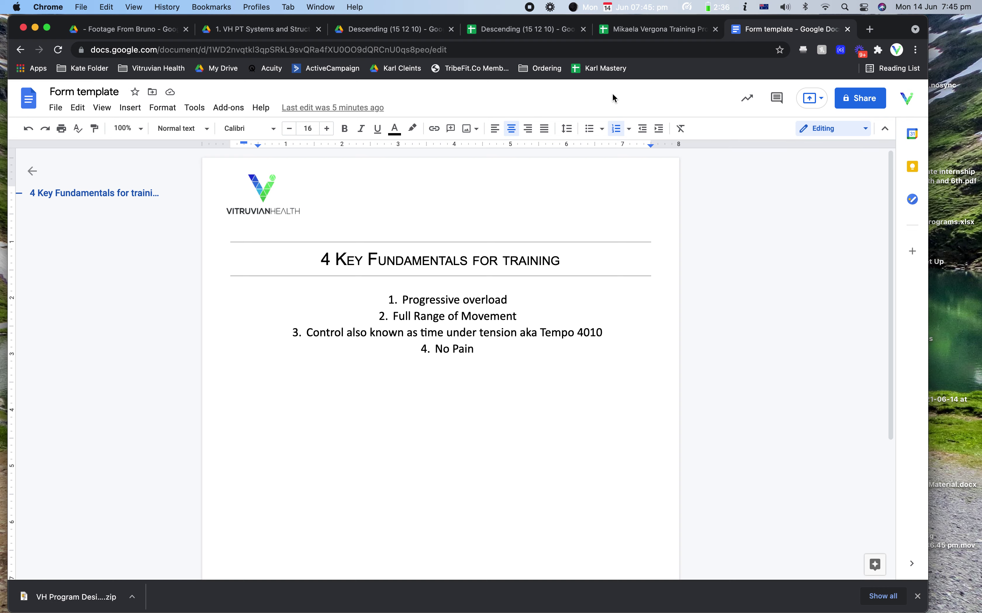
Switch to Descending (15 12 10) and view the Notes sheet's training key points
{"action": "left_click", "coordinate": [549, 32]}
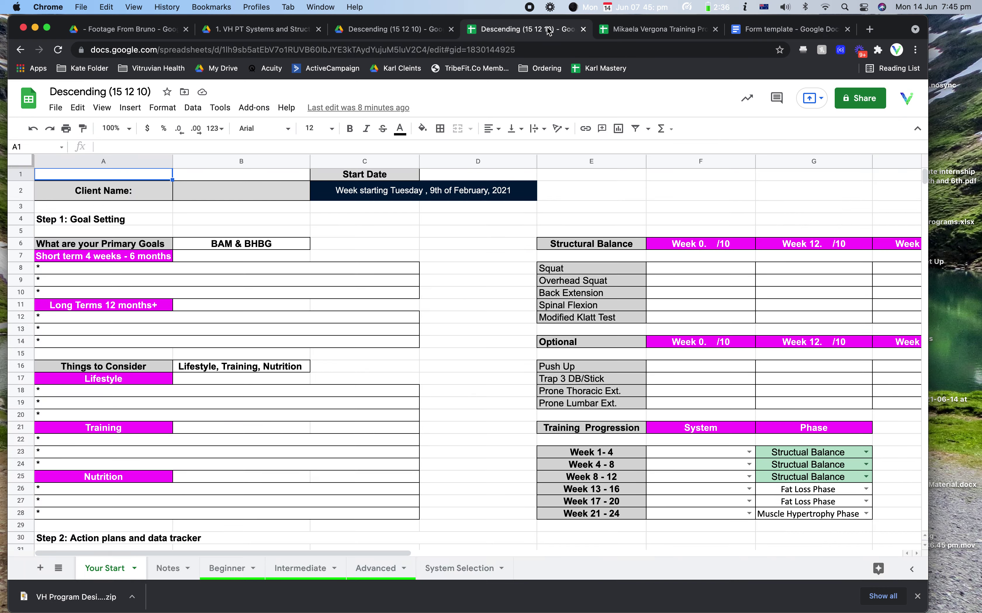
{"action": "left_click", "coordinate": [179, 572]}
{"action": "scroll", "coordinate": [452, 316], "scroll_direction": "down", "scroll_amount": 5}
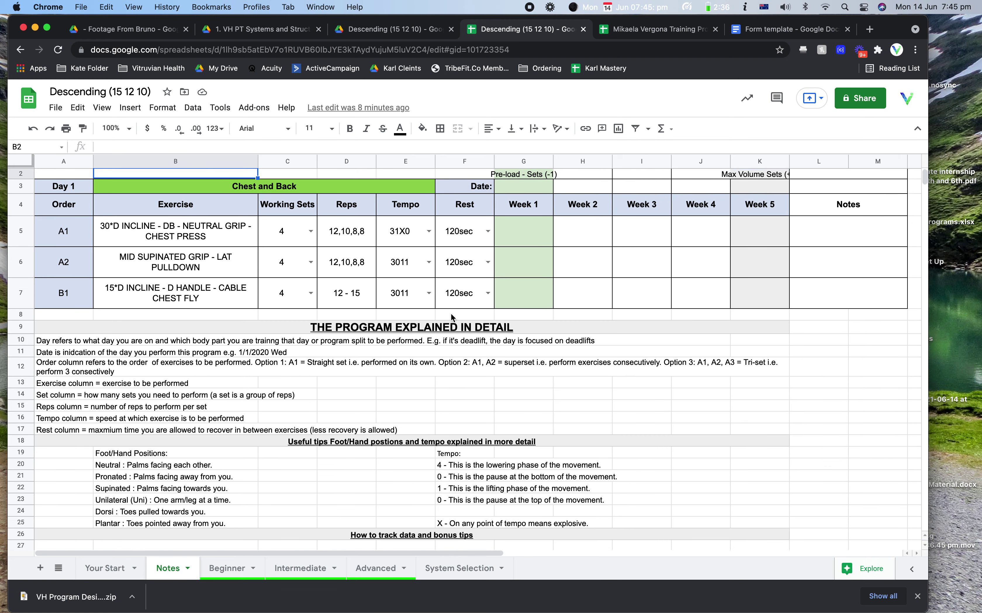
{"action": "scroll", "coordinate": [452, 317], "scroll_direction": "down", "scroll_amount": 5}
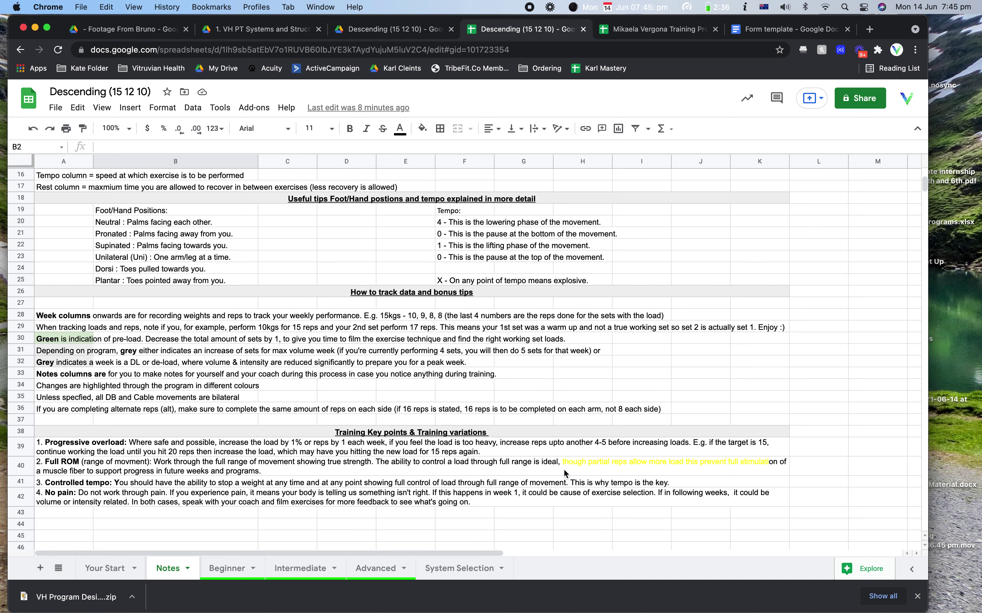
{"action": "left_click", "coordinate": [590, 468]}
{"action": "scroll", "coordinate": [403, 339], "scroll_direction": "up", "scroll_amount": 8}
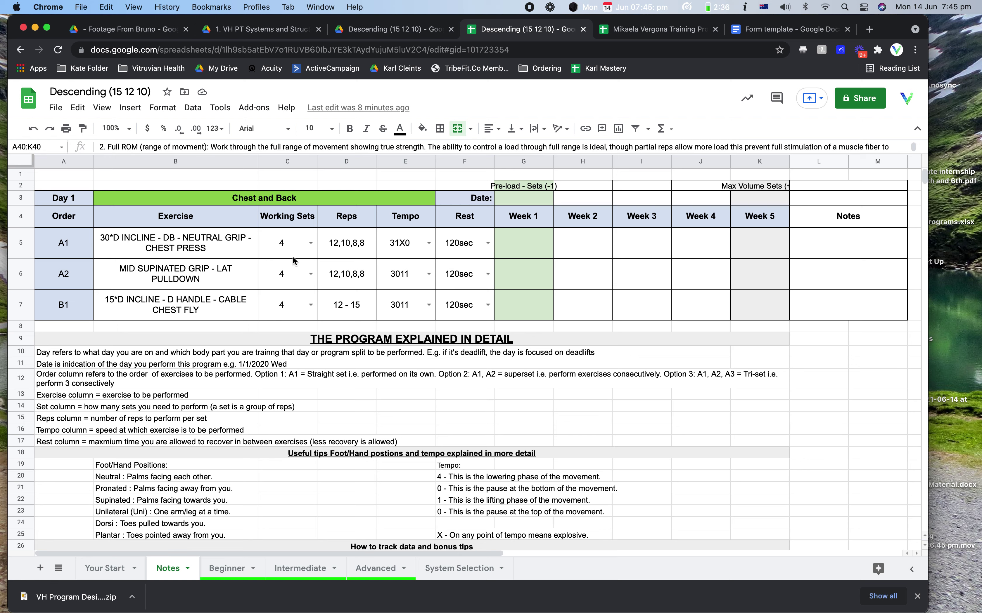
Review the A1 incline chest press row: working sets, reps scheme, tempo and rest
{"action": "left_click", "coordinate": [295, 248]}
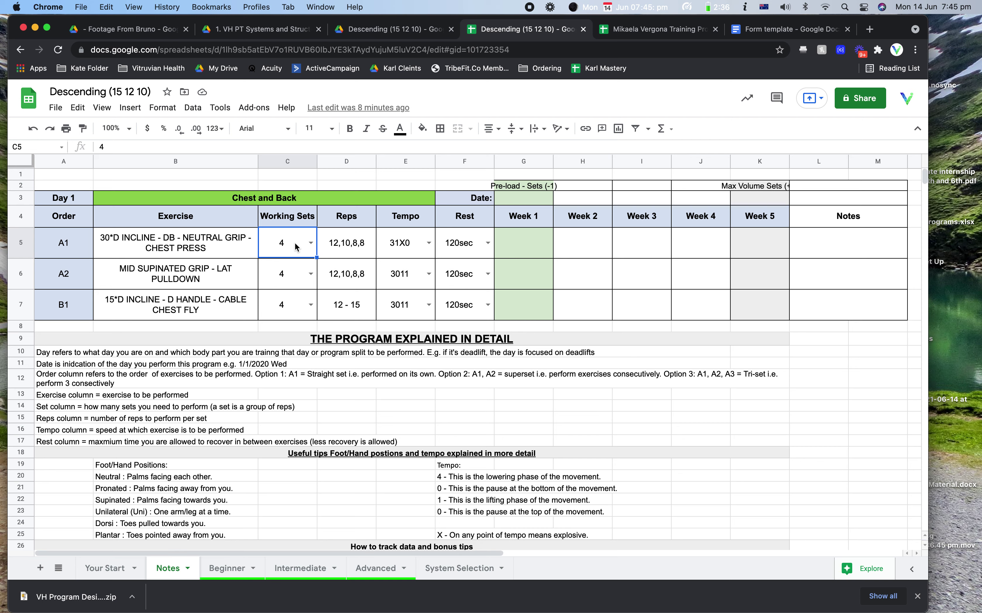
{"action": "left_click", "coordinate": [116, 246]}
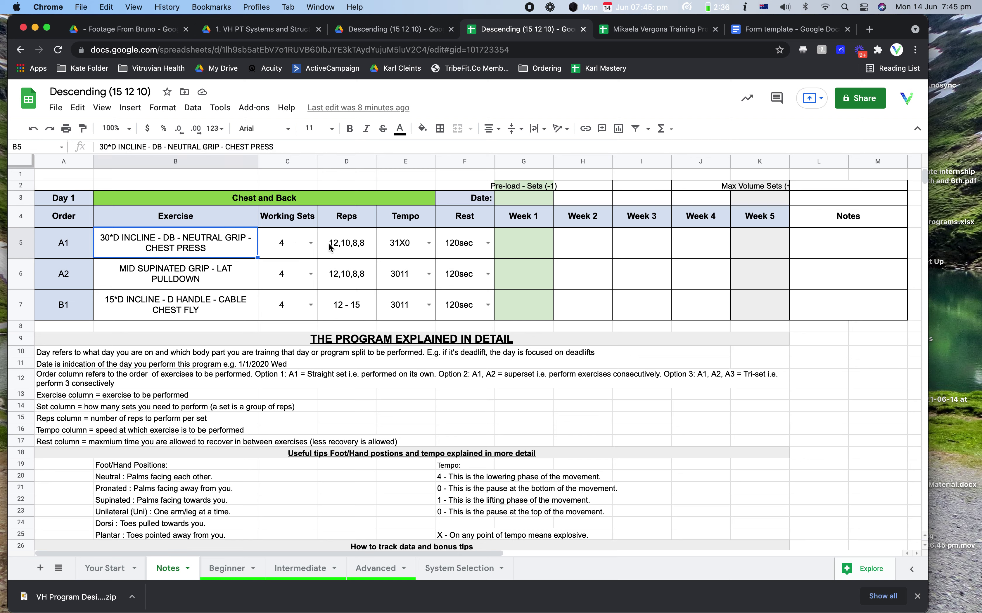
{"action": "left_click", "coordinate": [346, 242]}
{"action": "left_click", "coordinate": [408, 248]}
{"action": "left_click", "coordinate": [460, 251]}
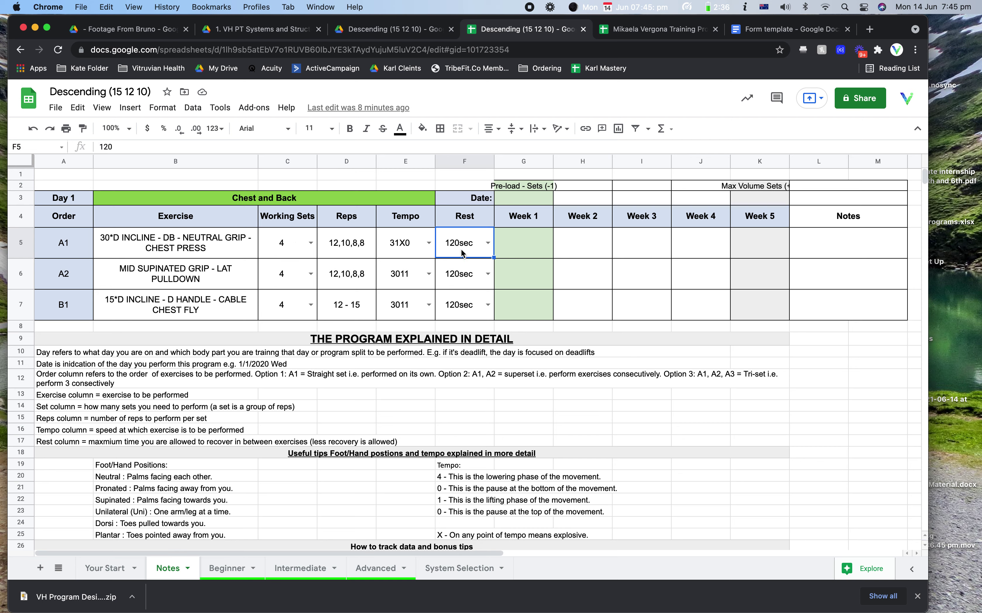
{"action": "left_click", "coordinate": [130, 242]}
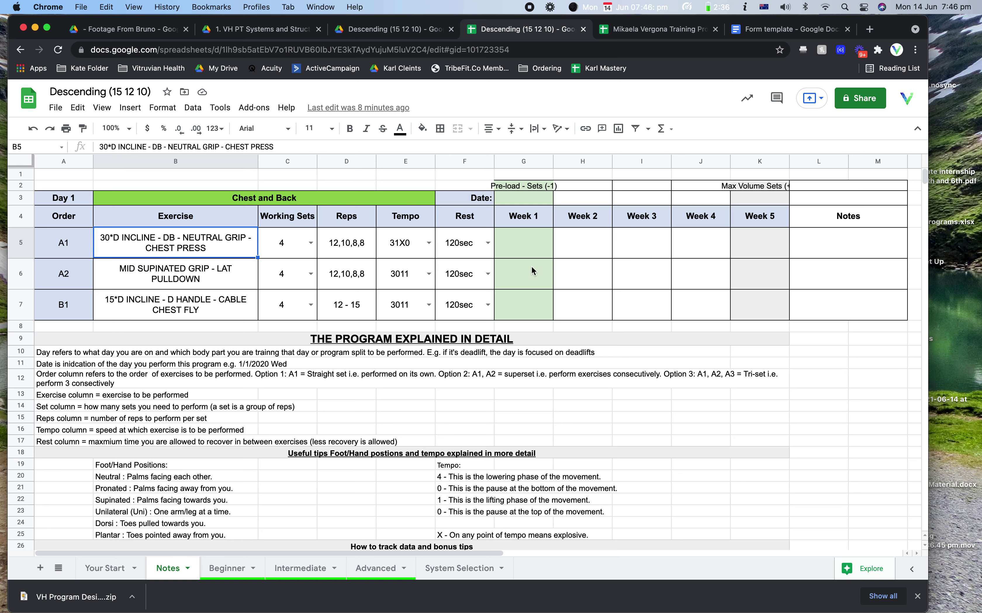
Enter 10kgs 15 as the A1 Week 1 result in G5
{"action": "left_click", "coordinate": [528, 240]}
{"action": "type", "text": "10kg"}
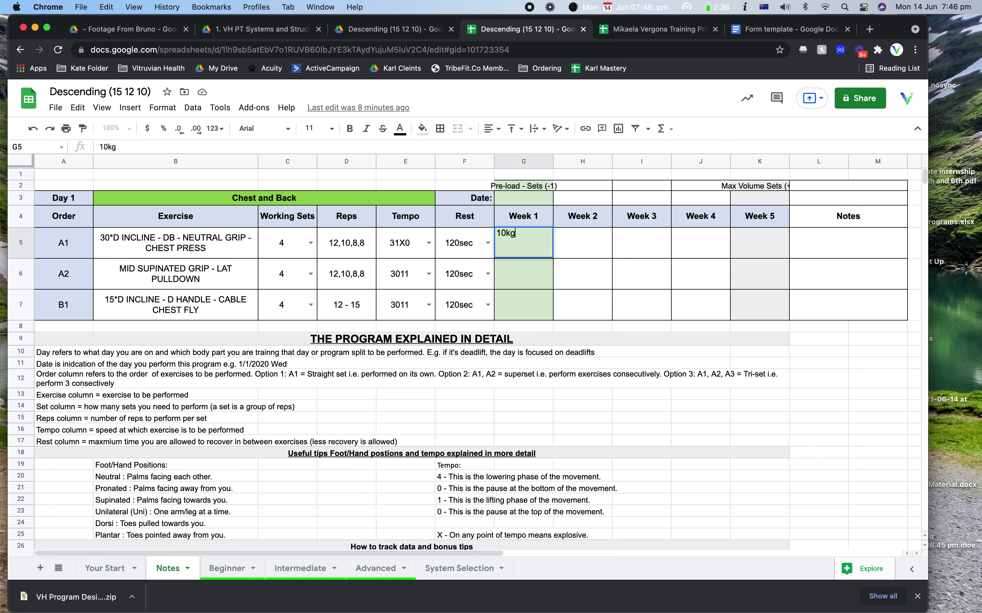
{"action": "type", "text": "s 15"}
{"action": "left_click", "coordinate": [550, 297]}
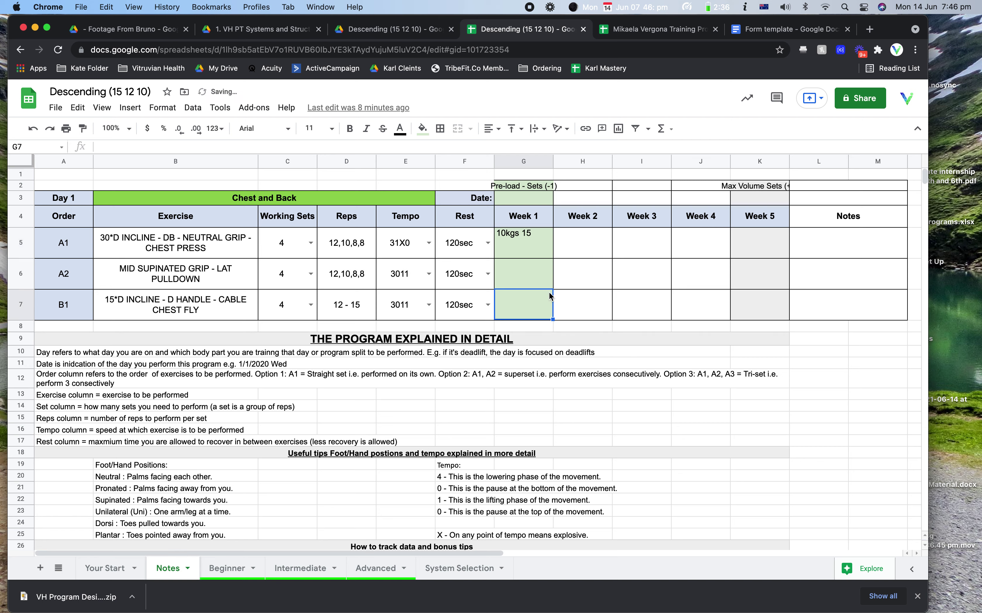
{"action": "left_click", "coordinate": [540, 246]}
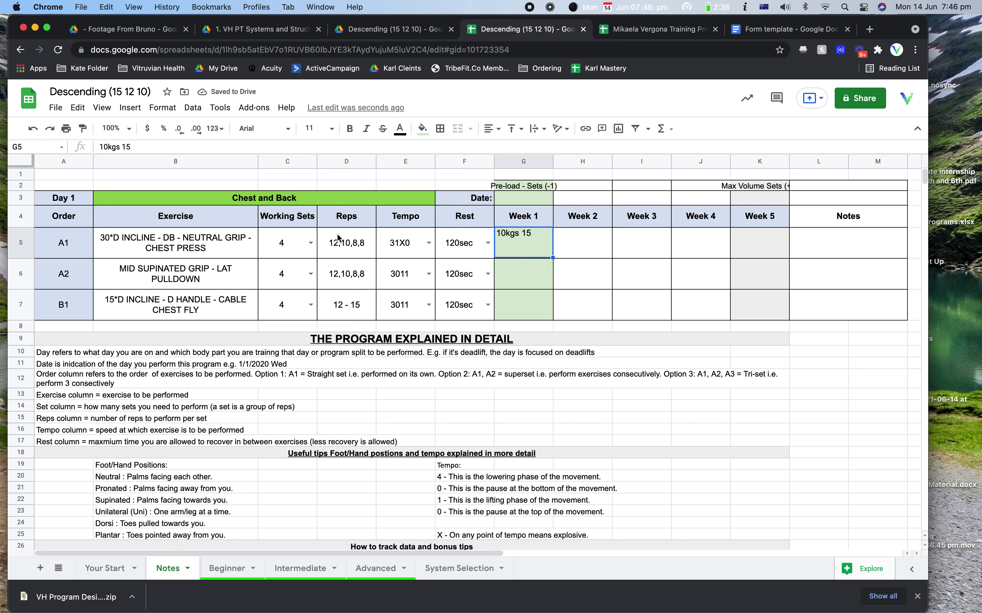
{"action": "left_click", "coordinate": [339, 240]}
{"action": "left_click", "coordinate": [531, 244]}
Change the last digit of the A1 Week 1 entry to 2
{"action": "double_click", "coordinate": [544, 243]}
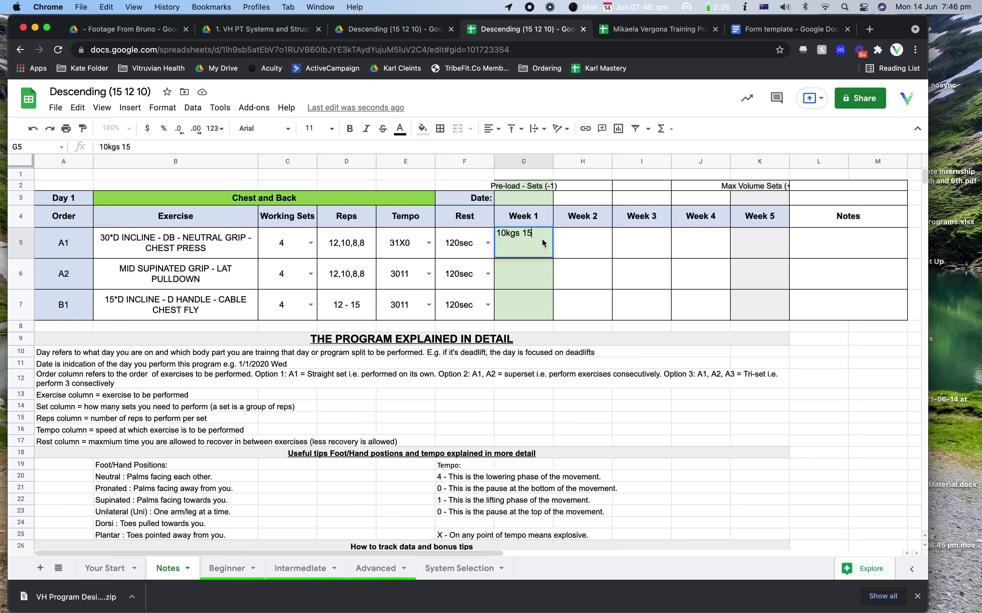
{"action": "key", "text": "BackSpace"}
{"action": "type", "text": "2"}
{"action": "left_click", "coordinate": [527, 310]}
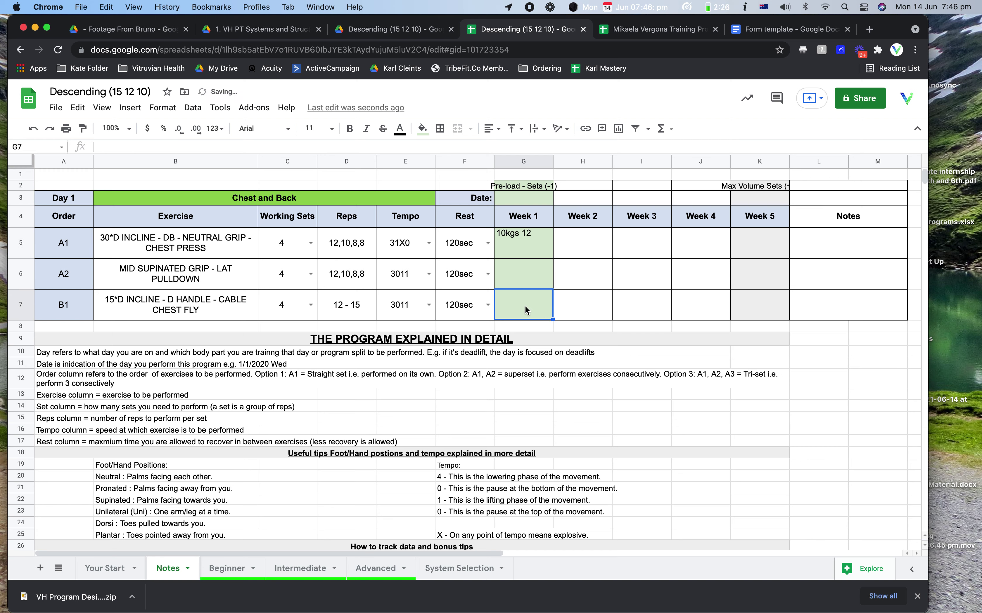
{"action": "left_click", "coordinate": [530, 244]}
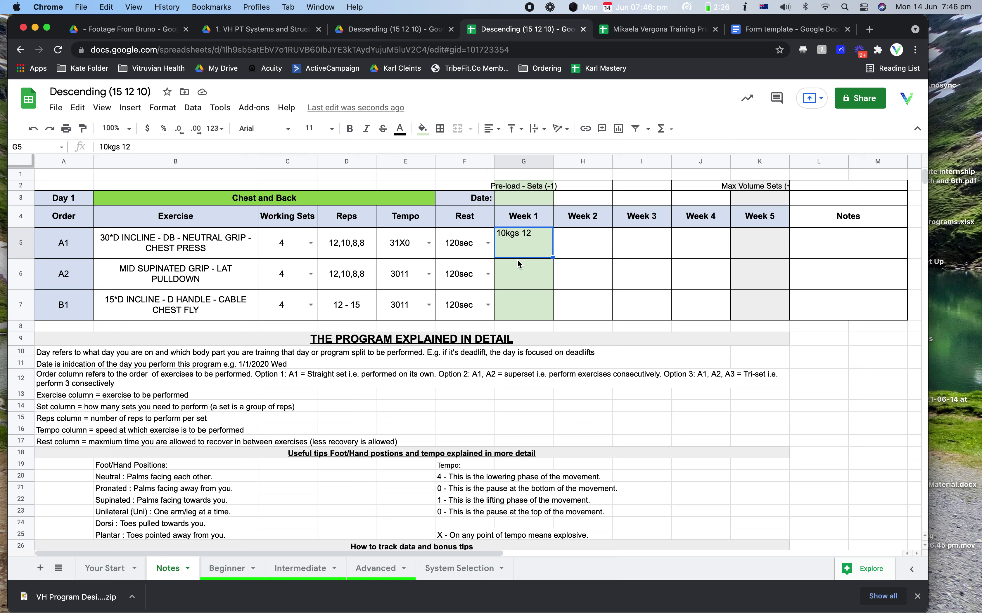
Rewrite the A1 Week 1 entry as 13kgs 12, 15kgs 9
{"action": "double_click", "coordinate": [552, 246]}
{"action": "key", "text": "Escape"}
{"action": "type", "text": "3kgs 12"}
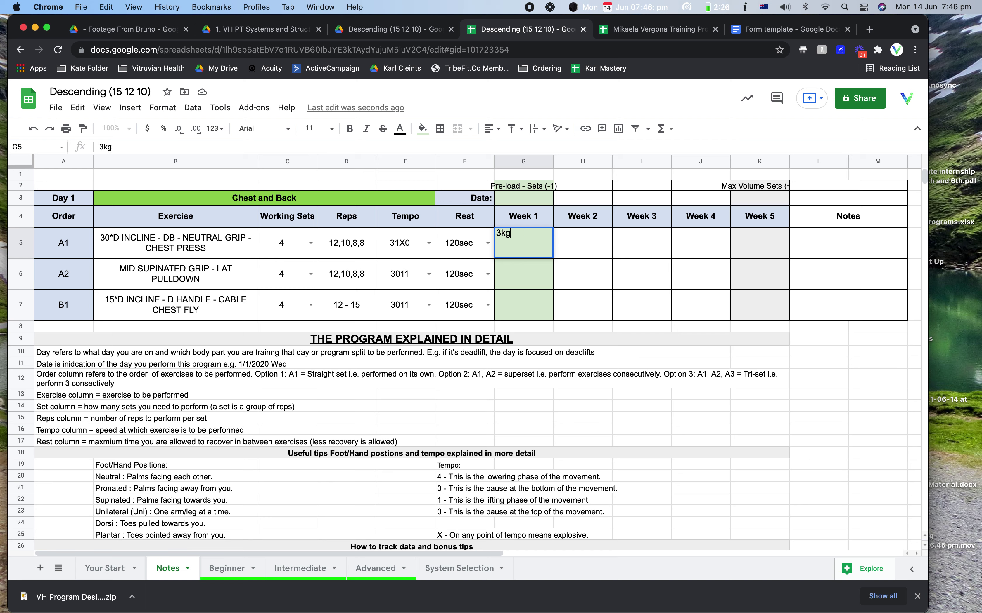
{"action": "key", "text": "Return"}
{"action": "double_click", "coordinate": [497, 233]}
{"action": "left_click", "coordinate": [498, 233]}
{"action": "type", "text": "1"}
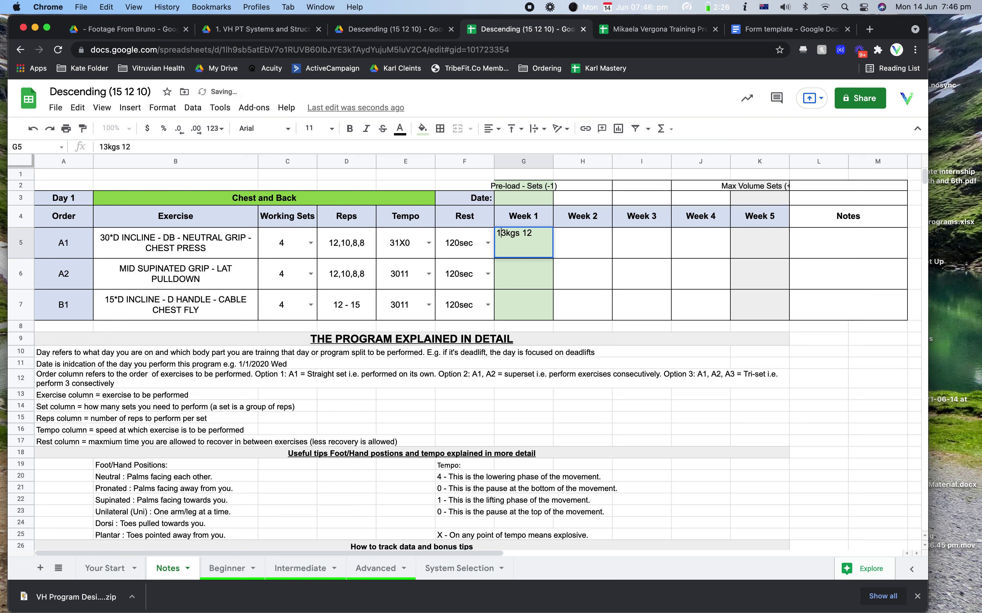
{"action": "key", "text": "Return"}
{"action": "left_click", "coordinate": [542, 233]}
{"action": "double_click", "coordinate": [542, 231]}
{"action": "type", "text": ", 15kgs 9"}
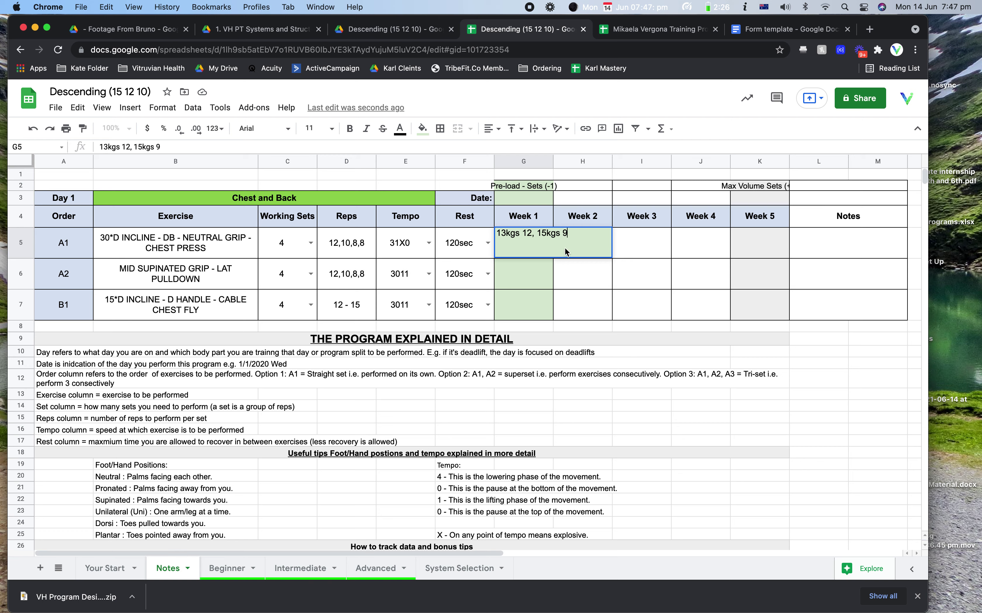
{"action": "left_click", "coordinate": [547, 233]}
Undo an 8 - 10 rep change in D5, keeping 12,10,8,8, and clear G5
{"action": "left_click", "coordinate": [347, 254]}
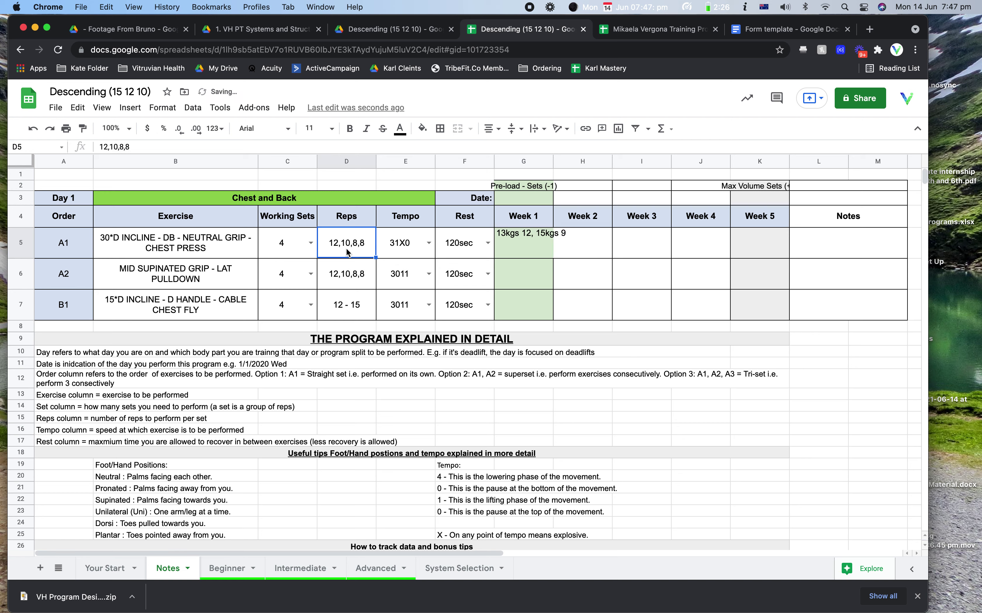
{"action": "type", "text": "8 - 10"}
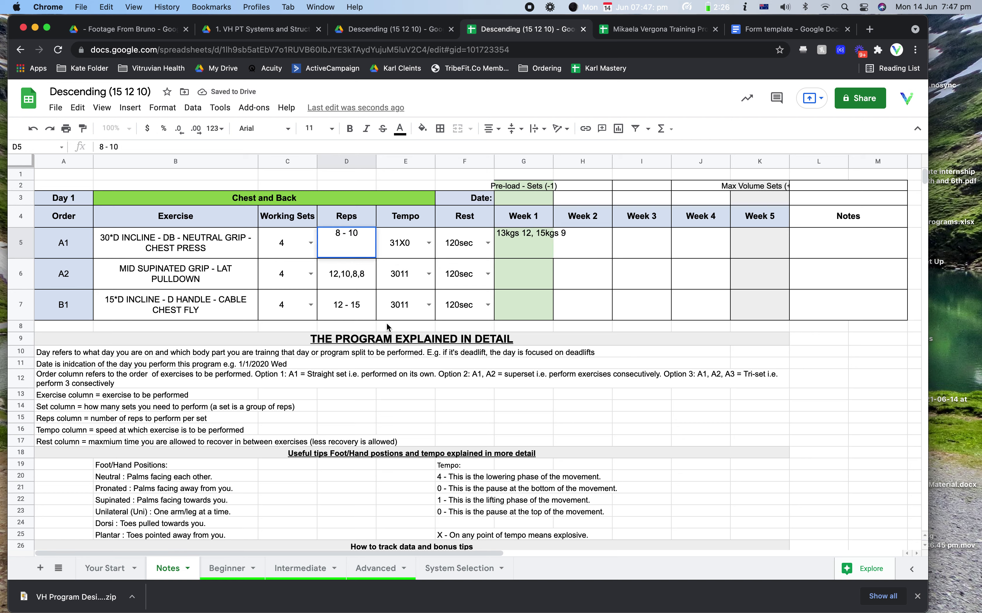
{"action": "left_click", "coordinate": [388, 326]}
{"action": "key", "text": "super+z"}
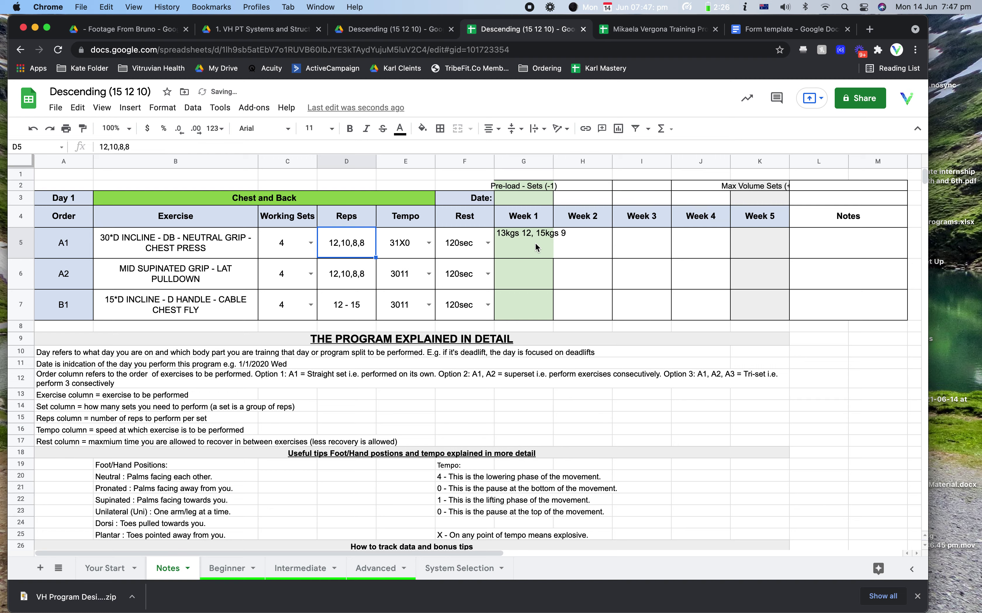
{"action": "left_click", "coordinate": [536, 248]}
{"action": "key", "text": "Delete"}
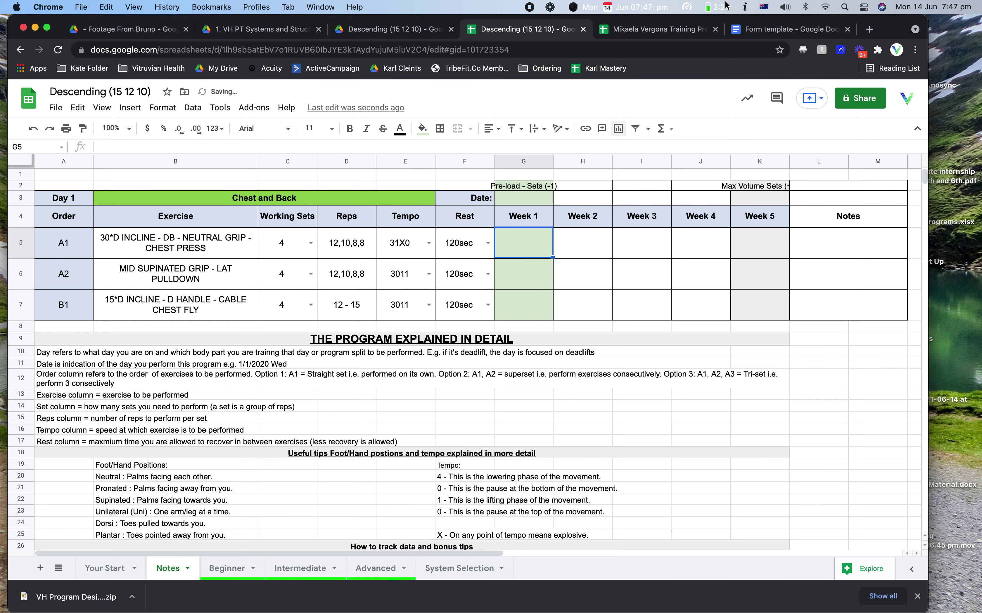
Switch to the client's training program and scroll to the Day 1 session logs
{"action": "left_click", "coordinate": [671, 33]}
{"action": "scroll", "coordinate": [422, 294], "scroll_direction": "down", "scroll_amount": 3}
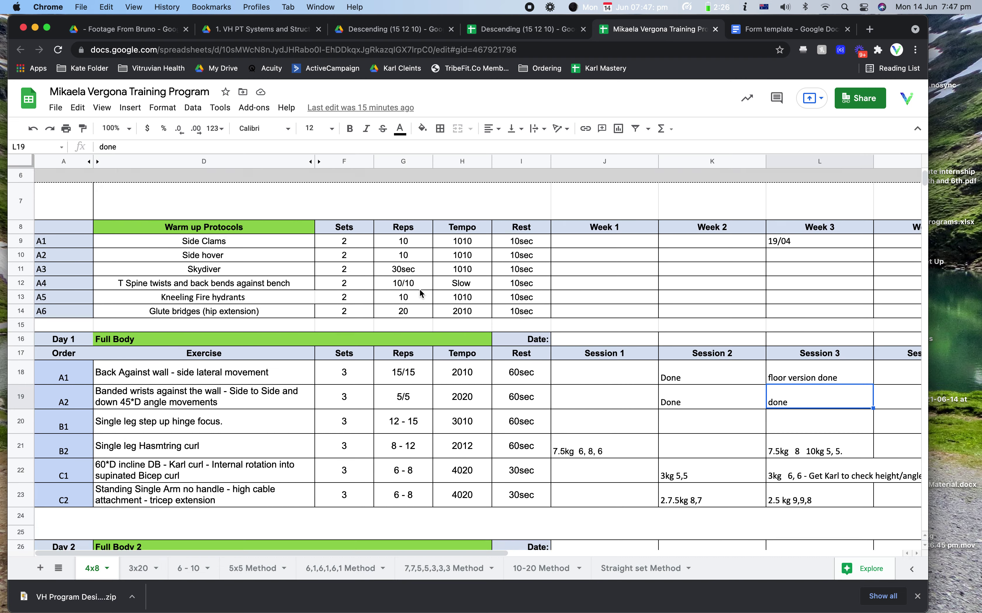
{"action": "scroll", "coordinate": [422, 294], "scroll_direction": "down", "scroll_amount": 1}
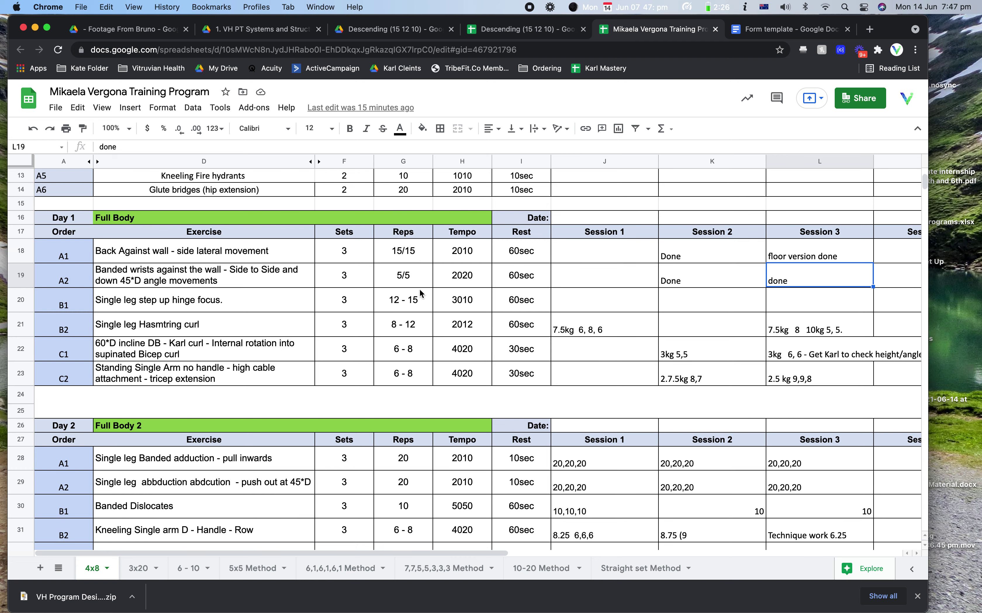
{"action": "left_click", "coordinate": [595, 332]}
{"action": "scroll", "coordinate": [696, 345], "scroll_direction": "right", "scroll_amount": 2}
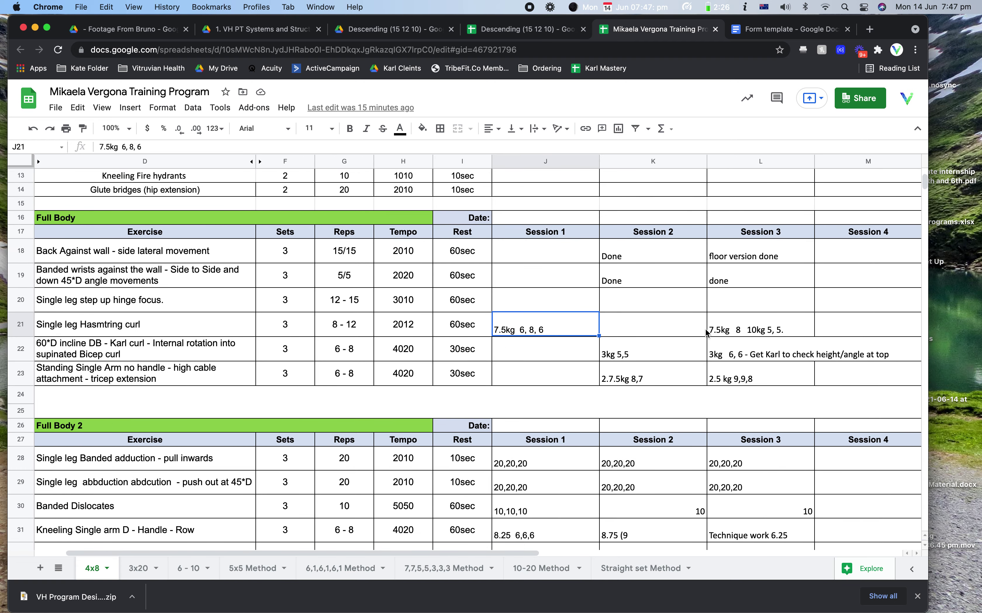
{"action": "scroll", "coordinate": [771, 333], "scroll_direction": "right", "scroll_amount": 2}
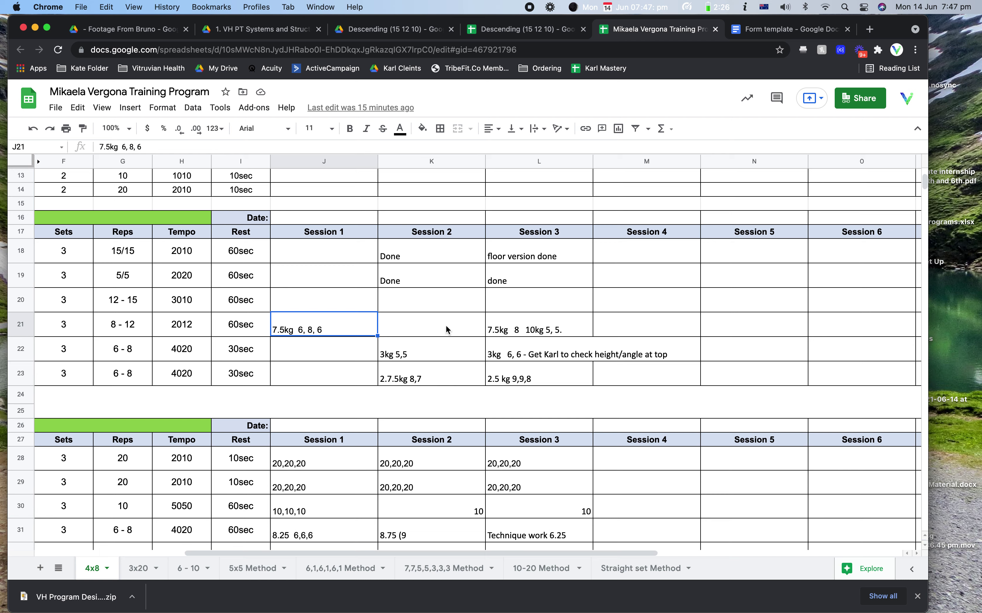
Review Session 1–3 logs for step ups, bicep curl, hamstring curl (8 - 12) and tricep extension
{"action": "left_click_drag", "start_coordinate": [359, 306], "coordinate": [564, 303]}
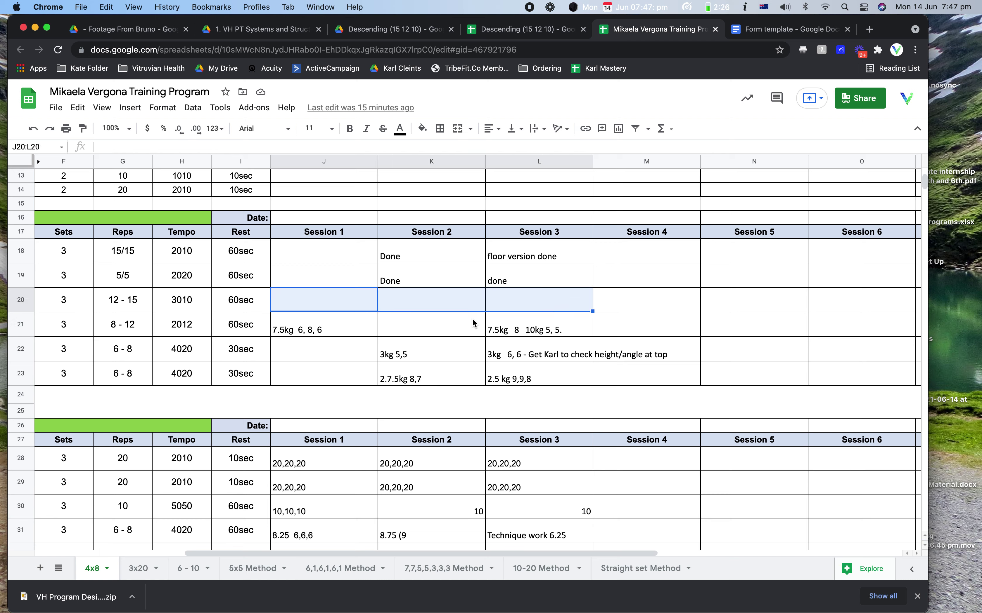
{"action": "left_click", "coordinate": [428, 344]}
{"action": "left_click", "coordinate": [298, 335]}
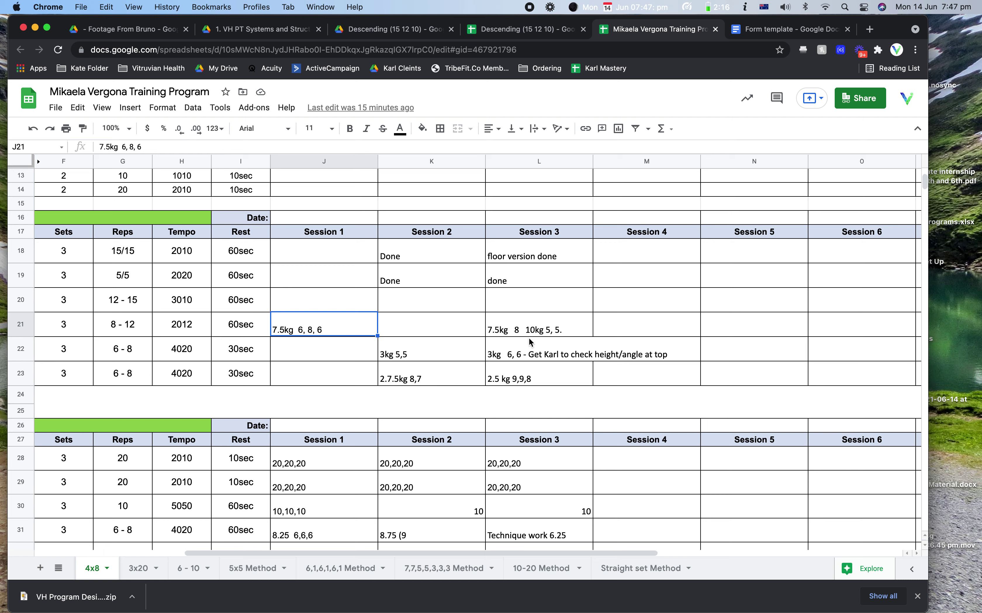
{"action": "left_click", "coordinate": [557, 335]}
{"action": "left_click", "coordinate": [127, 324]}
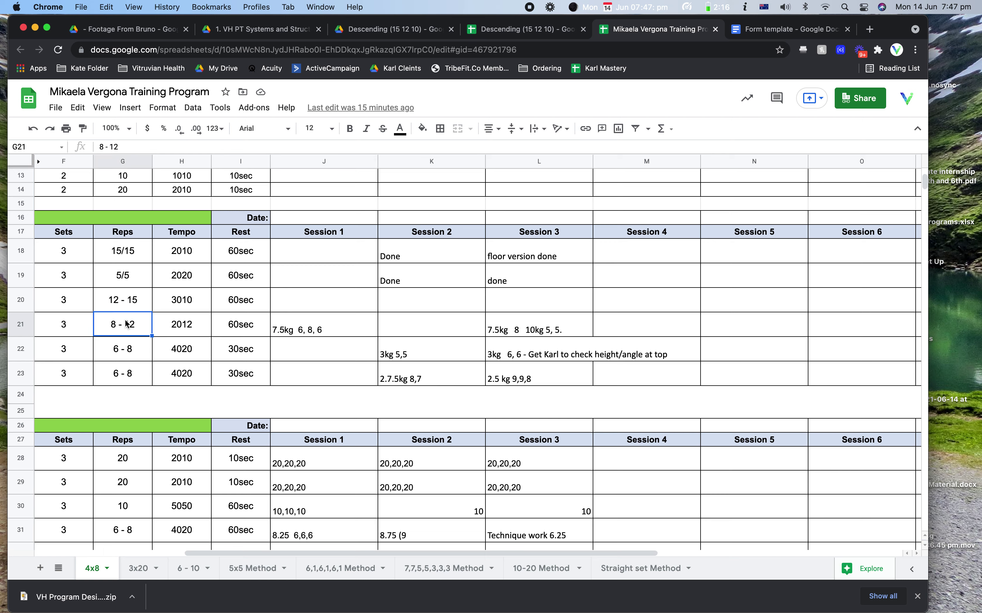
{"action": "left_click", "coordinate": [548, 331]}
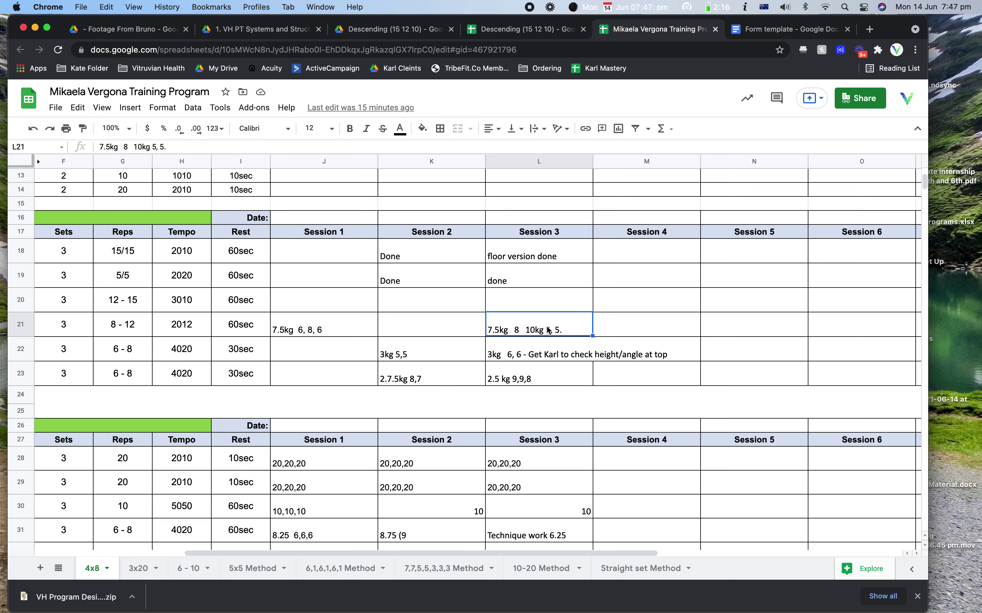
{"action": "scroll", "coordinate": [531, 326], "scroll_direction": "down", "scroll_amount": 1}
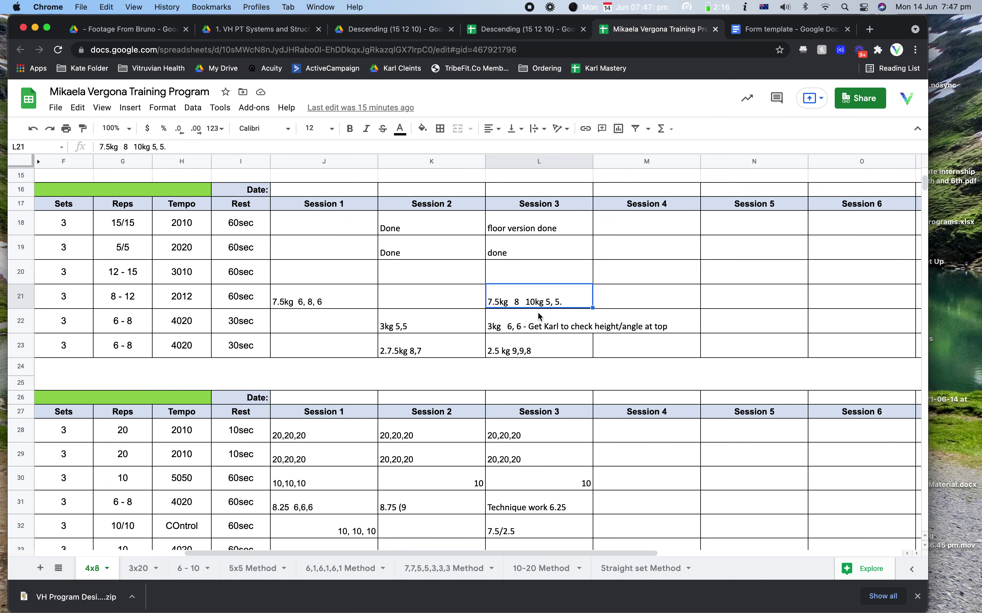
{"action": "scroll", "coordinate": [538, 312], "scroll_direction": "down", "scroll_amount": 2}
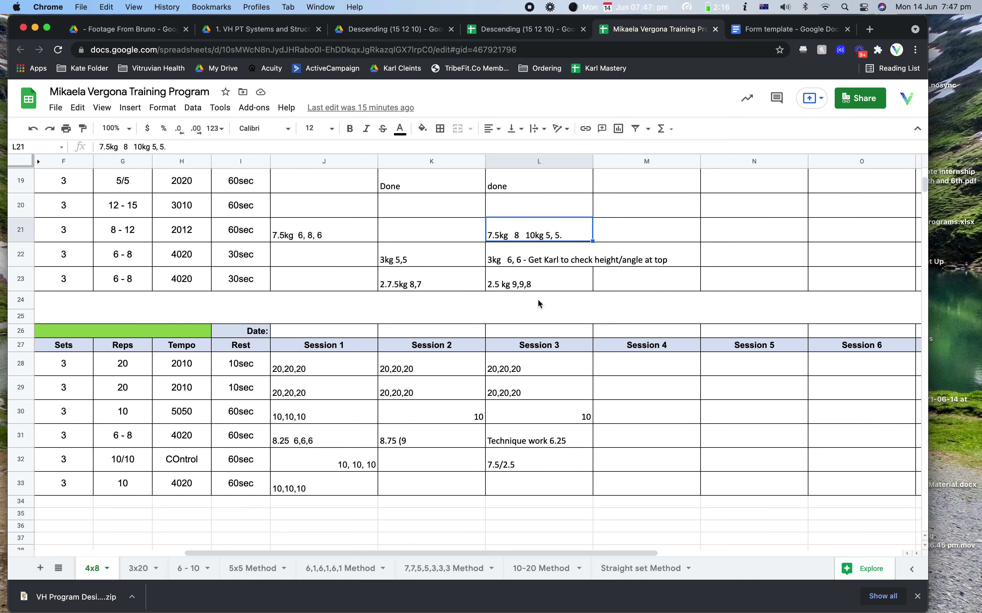
{"action": "left_click", "coordinate": [348, 274]}
{"action": "scroll", "coordinate": [348, 274], "scroll_direction": "left", "scroll_amount": 5}
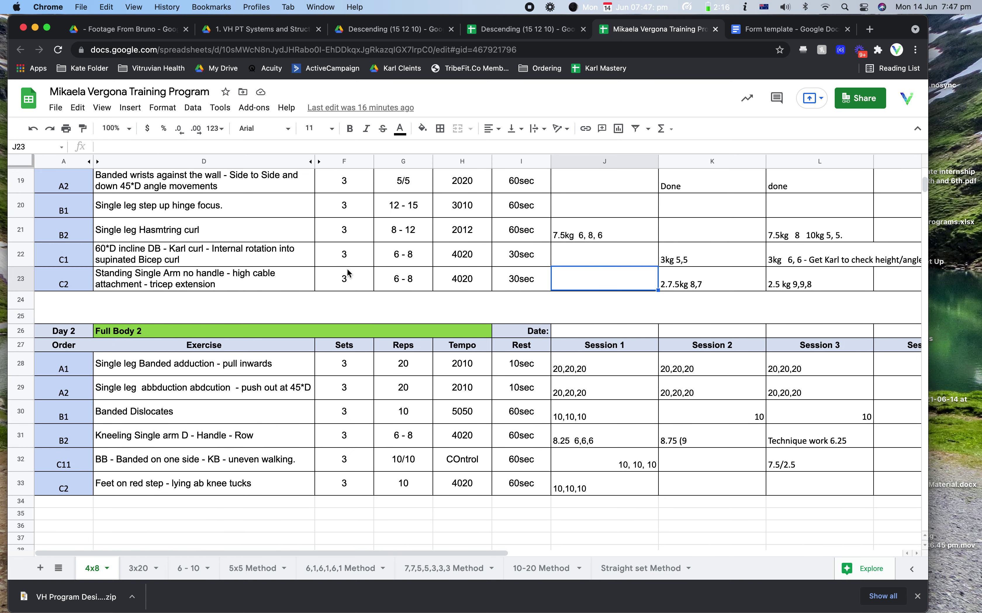
{"action": "scroll", "coordinate": [348, 273], "scroll_direction": "right", "scroll_amount": 5}
{"action": "left_click", "coordinate": [407, 260]}
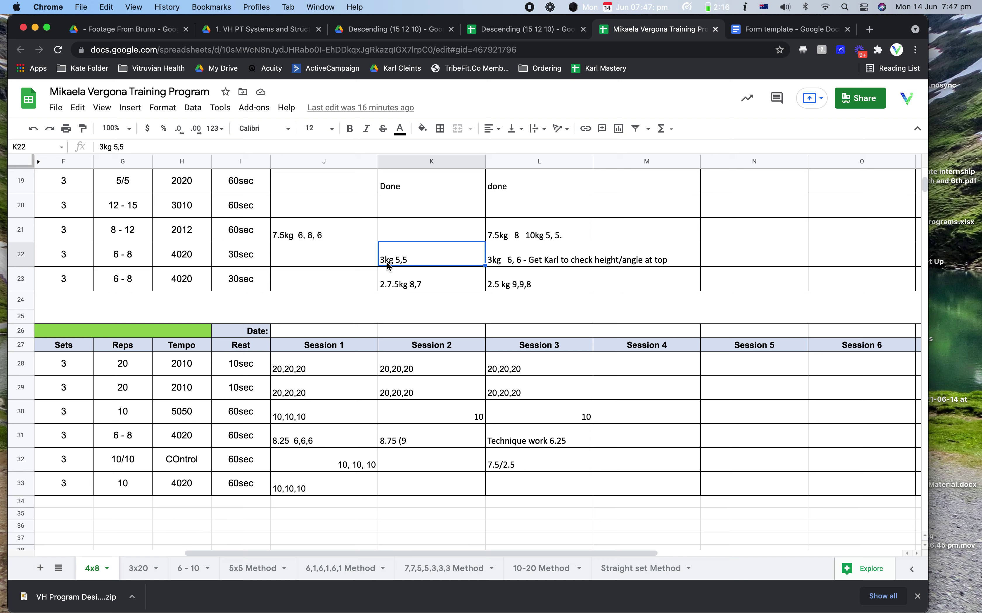
{"action": "left_click", "coordinate": [146, 254]}
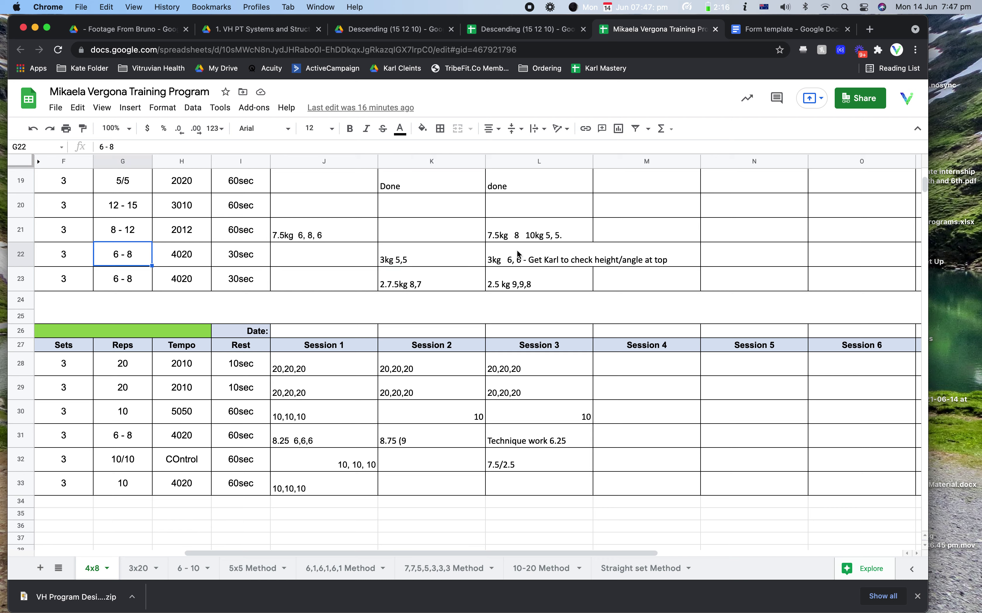
{"action": "left_click", "coordinate": [586, 263]}
{"action": "left_click", "coordinate": [569, 283]}
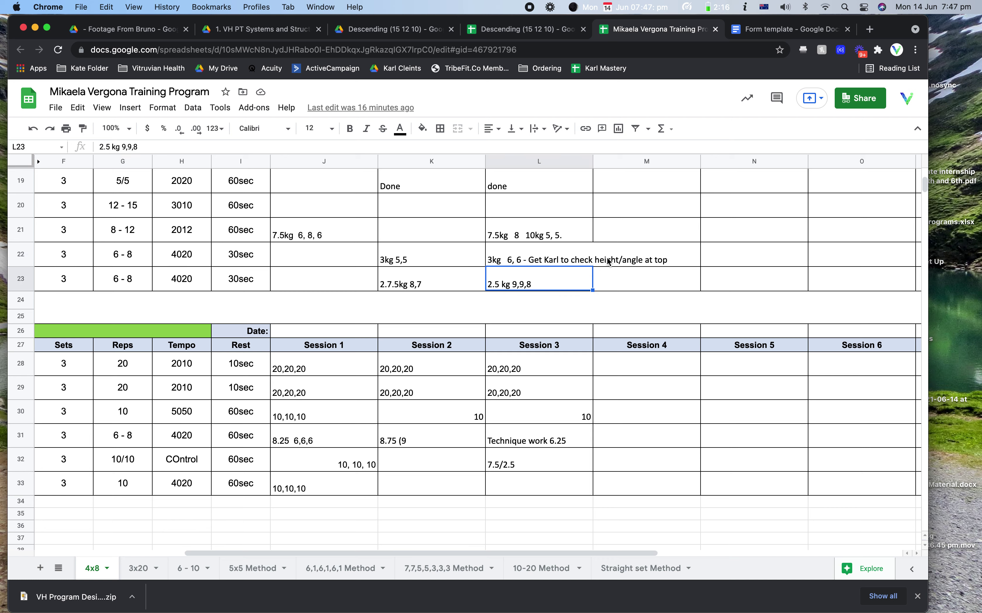
{"action": "left_click", "coordinate": [574, 255]}
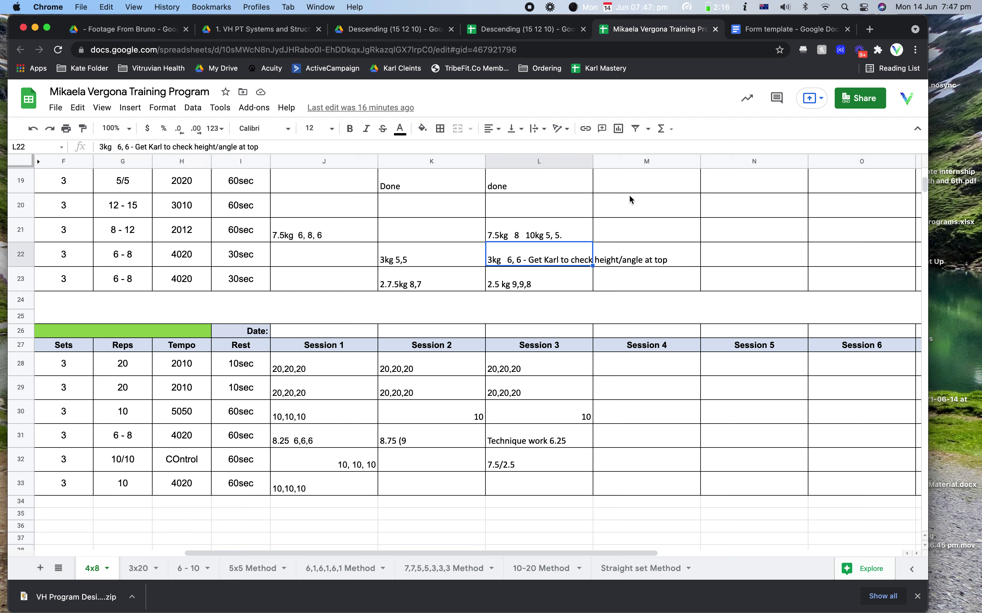
{"action": "scroll", "coordinate": [515, 236], "scroll_direction": "up", "scroll_amount": 2}
{"action": "scroll", "coordinate": [515, 236], "scroll_direction": "right", "scroll_amount": 1}
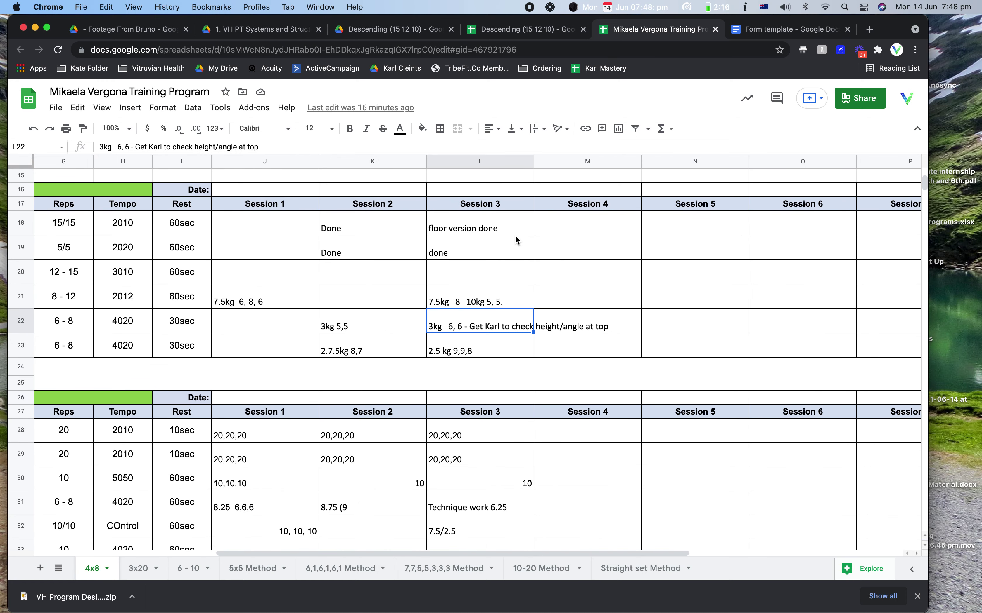
{"action": "scroll", "coordinate": [516, 240], "scroll_direction": "down", "scroll_amount": 2}
{"action": "left_click", "coordinate": [496, 275]}
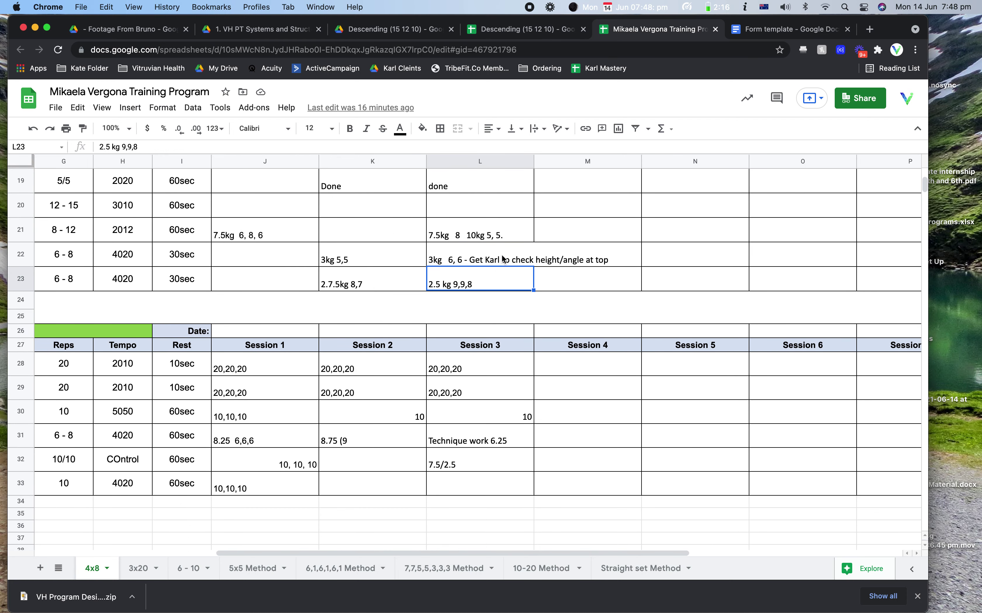
{"action": "left_click", "coordinate": [503, 259]}
{"action": "scroll", "coordinate": [503, 259], "scroll_direction": "up", "scroll_amount": 2}
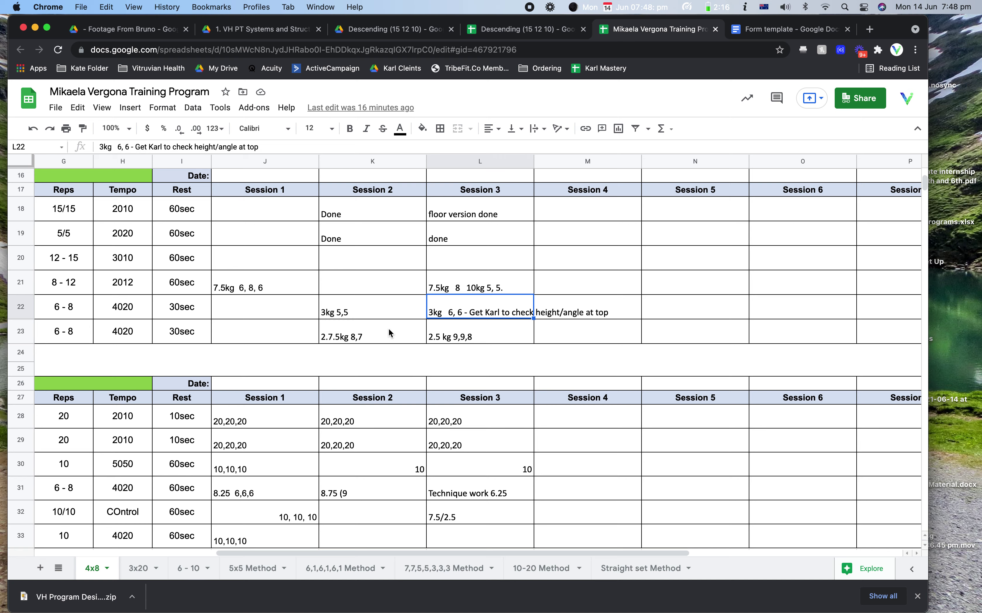
{"action": "scroll", "coordinate": [390, 330], "scroll_direction": "down", "scroll_amount": 3}
{"action": "scroll", "coordinate": [389, 330], "scroll_direction": "left", "scroll_amount": 3}
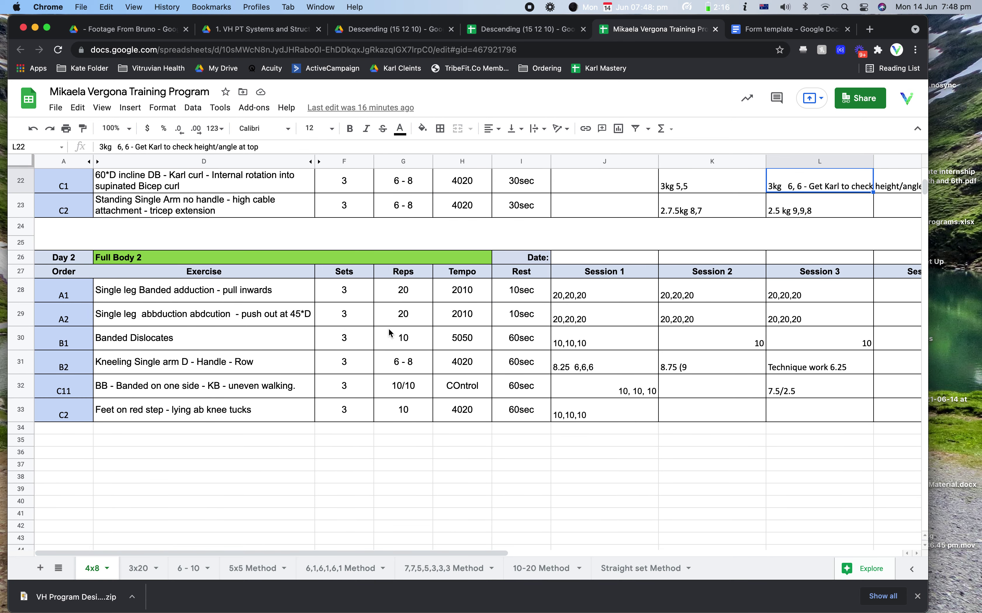
{"action": "left_click", "coordinate": [412, 298]}
Enter 20,18,17 in J28 for Session 1 banded adduction, then bring up the Form template
{"action": "left_click", "coordinate": [405, 322]}
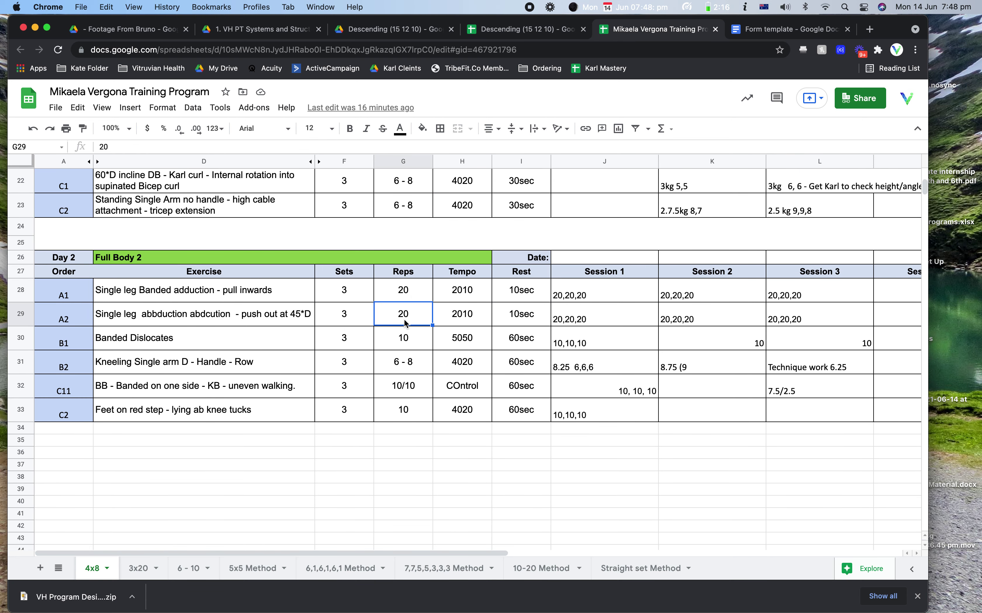
{"action": "left_click", "coordinate": [396, 300]}
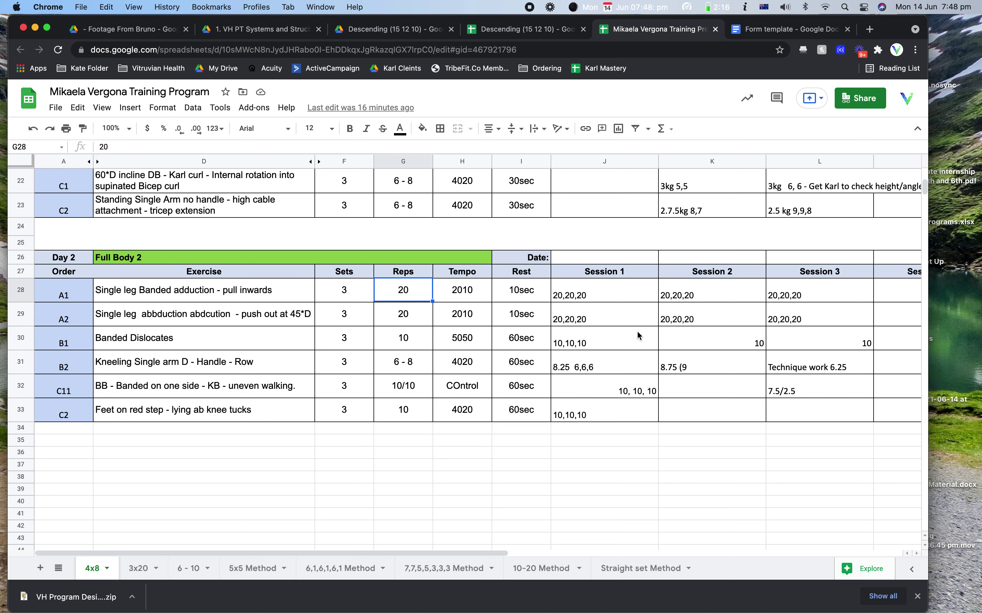
{"action": "left_click", "coordinate": [625, 301]}
{"action": "left_click", "coordinate": [621, 316]}
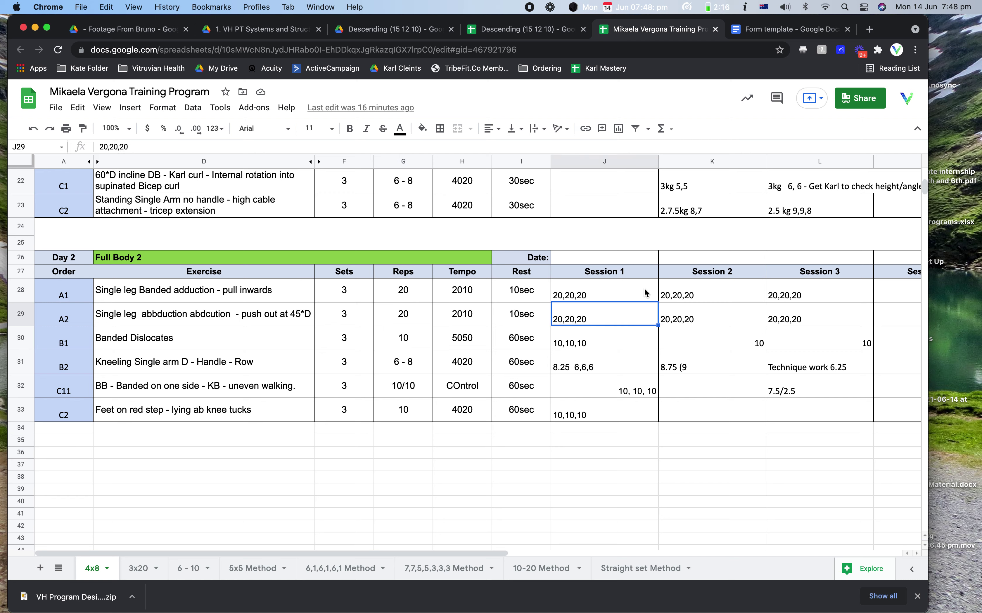
{"action": "left_click", "coordinate": [608, 293]}
{"action": "type", "text": "20,18,17"}
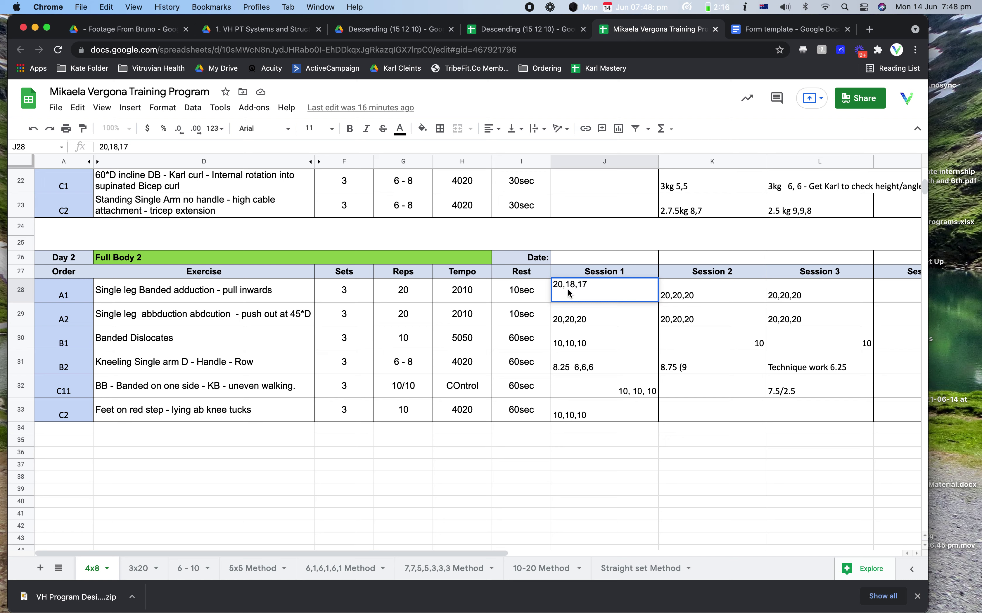
{"action": "left_click", "coordinate": [562, 285]}
{"action": "key", "text": "Return"}
{"action": "key", "text": "Up"}
{"action": "left_click", "coordinate": [691, 296]}
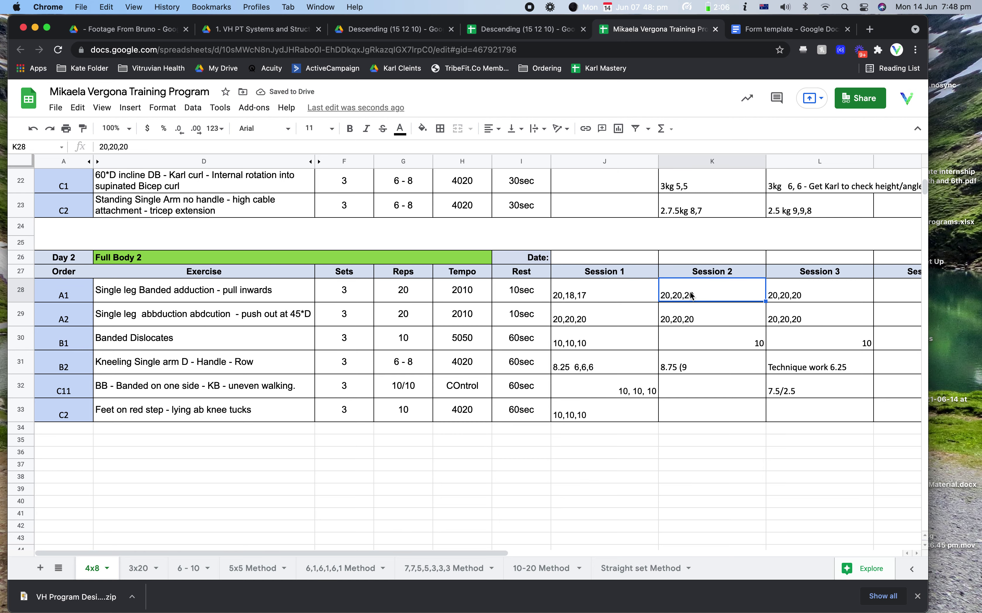
{"action": "left_click", "coordinate": [756, 31]}
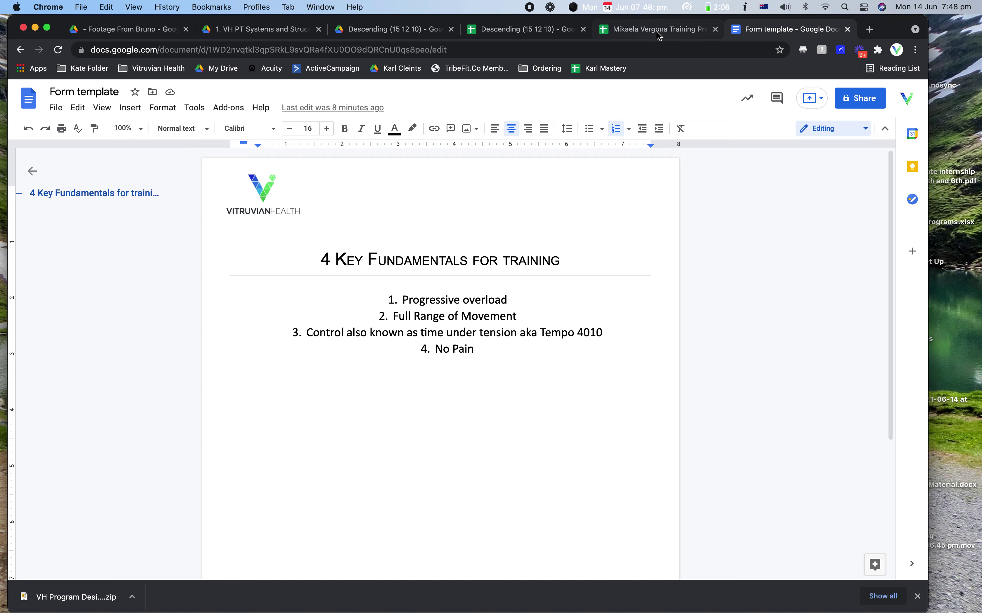
Copy 20,20,20 from K28 into J28, replacing the Session 1 value 20,18,17
{"action": "left_click", "coordinate": [659, 34]}
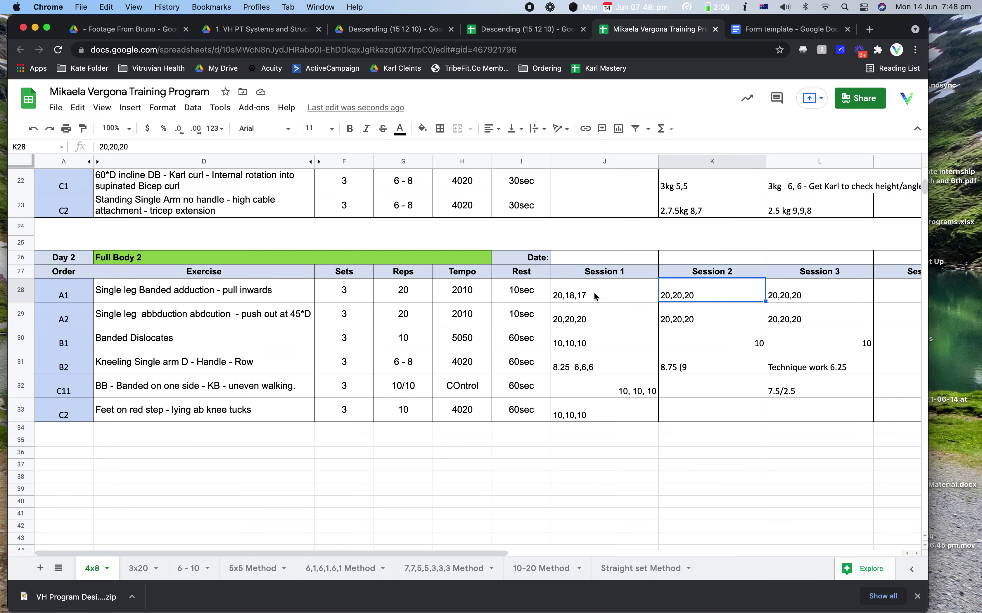
{"action": "left_click", "coordinate": [565, 298]}
{"action": "left_click", "coordinate": [734, 292]}
{"action": "double_click", "coordinate": [735, 293]}
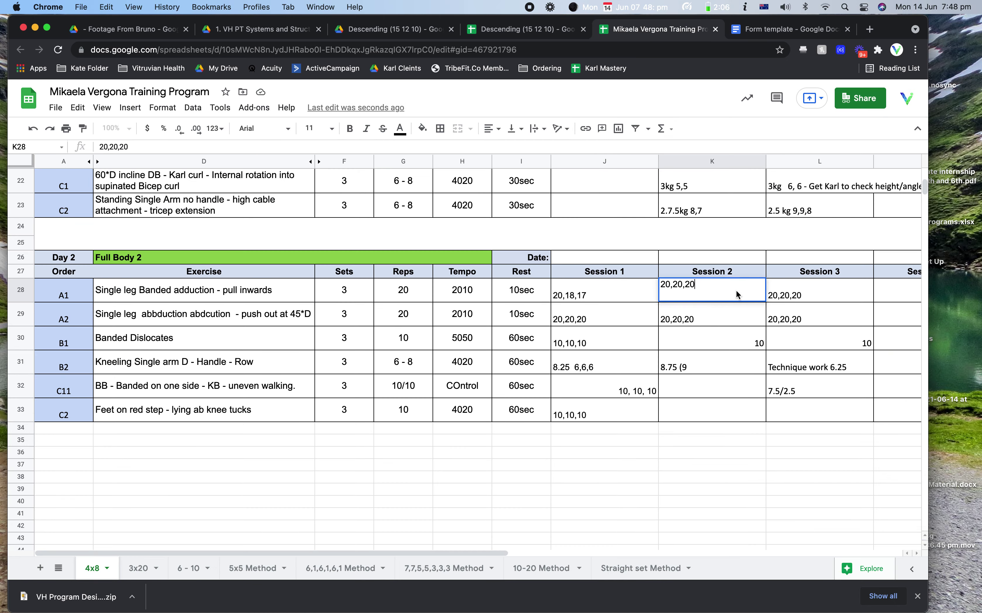
{"action": "left_click", "coordinate": [593, 298]}
{"action": "left_click", "coordinate": [675, 347]}
{"action": "left_click", "coordinate": [693, 299]}
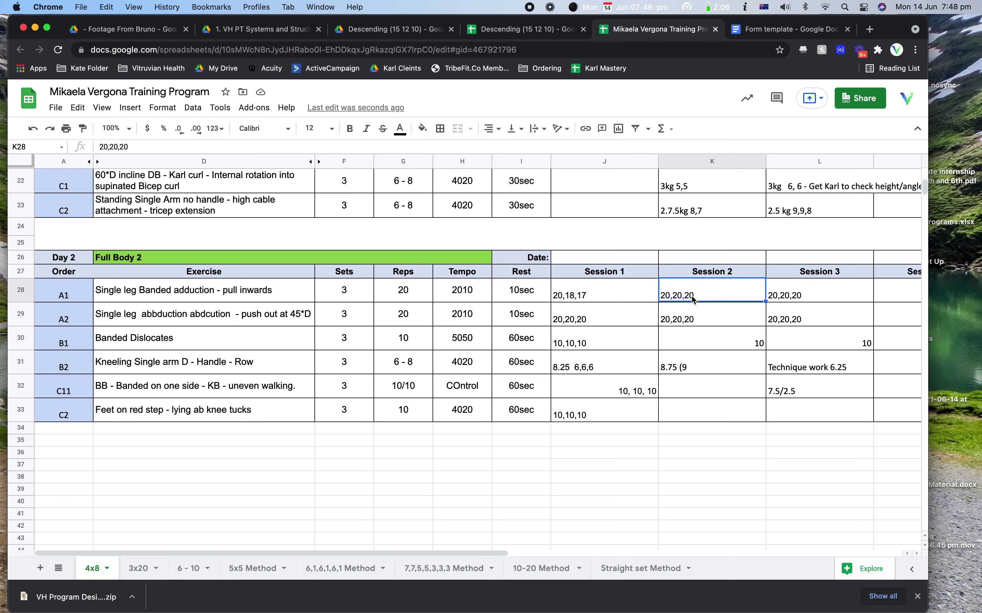
{"action": "key", "text": "ctrl+c"}
{"action": "left_click", "coordinate": [618, 297]}
{"action": "key", "text": "ctrl+v"}
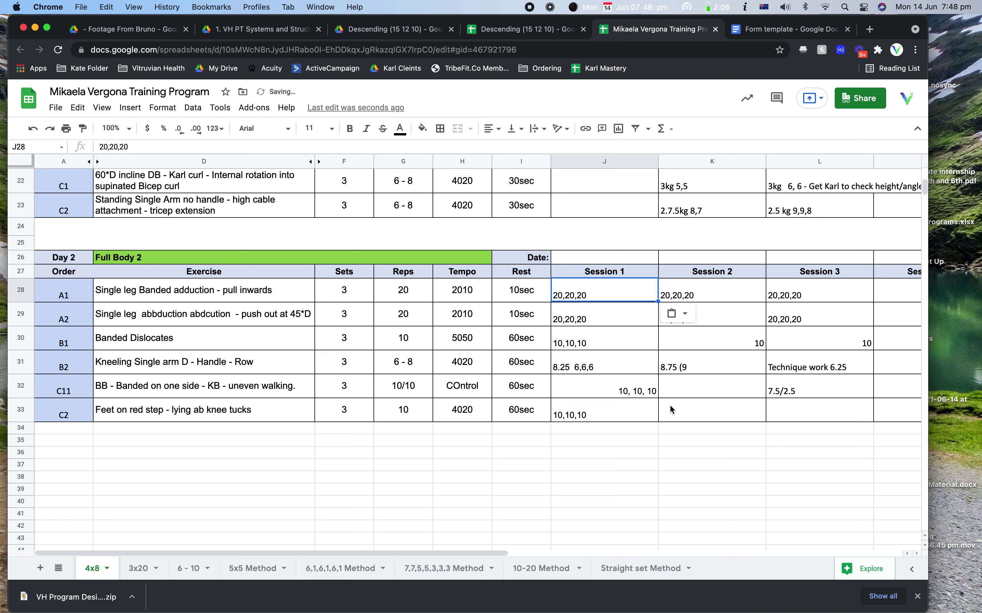
{"action": "left_click", "coordinate": [670, 406]}
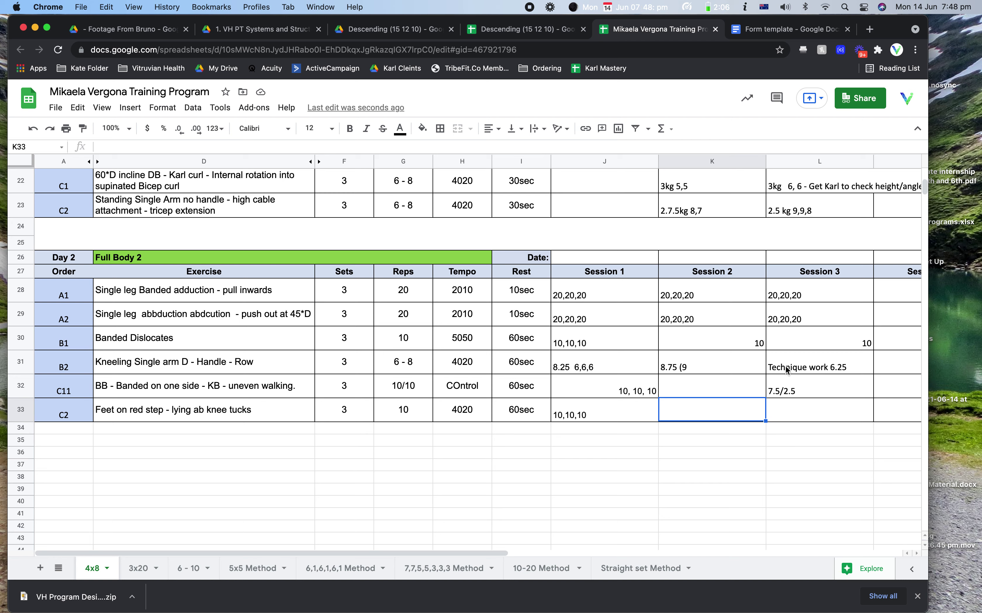
{"action": "left_click", "coordinate": [582, 393]}
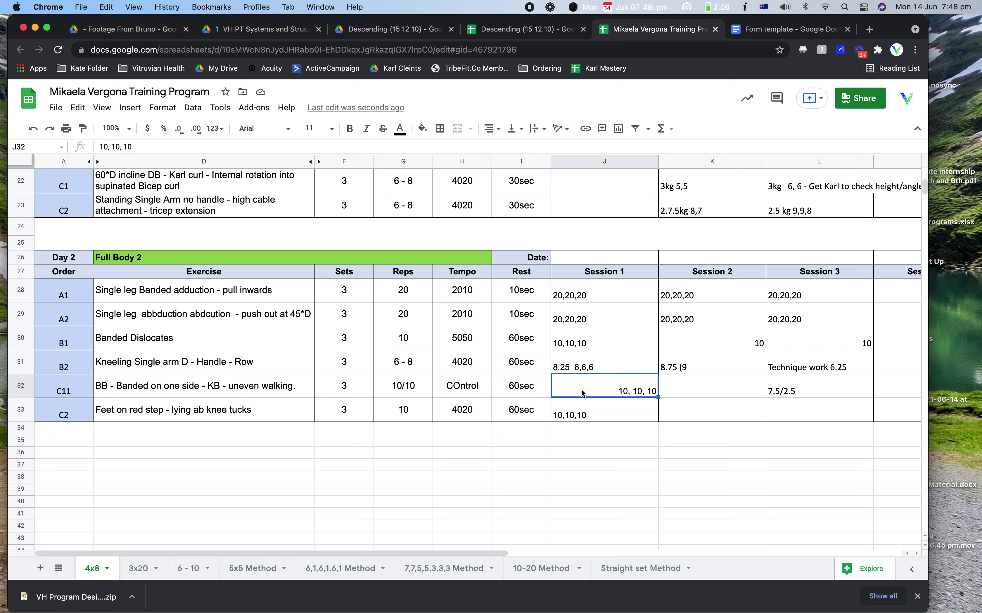
{"action": "left_click", "coordinate": [621, 367]}
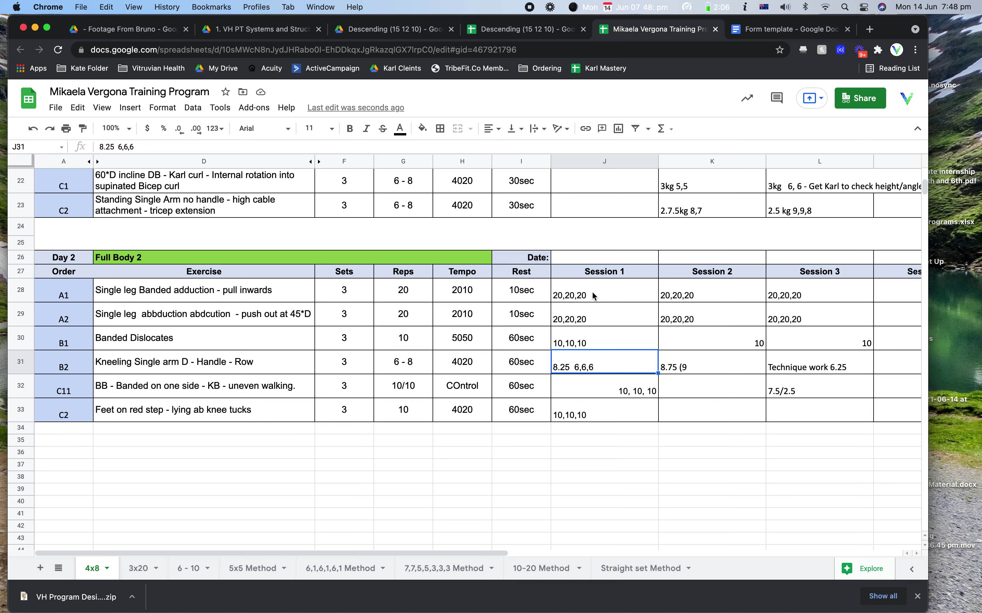
{"action": "left_click_drag", "start_coordinate": [592, 296], "coordinate": [588, 428]}
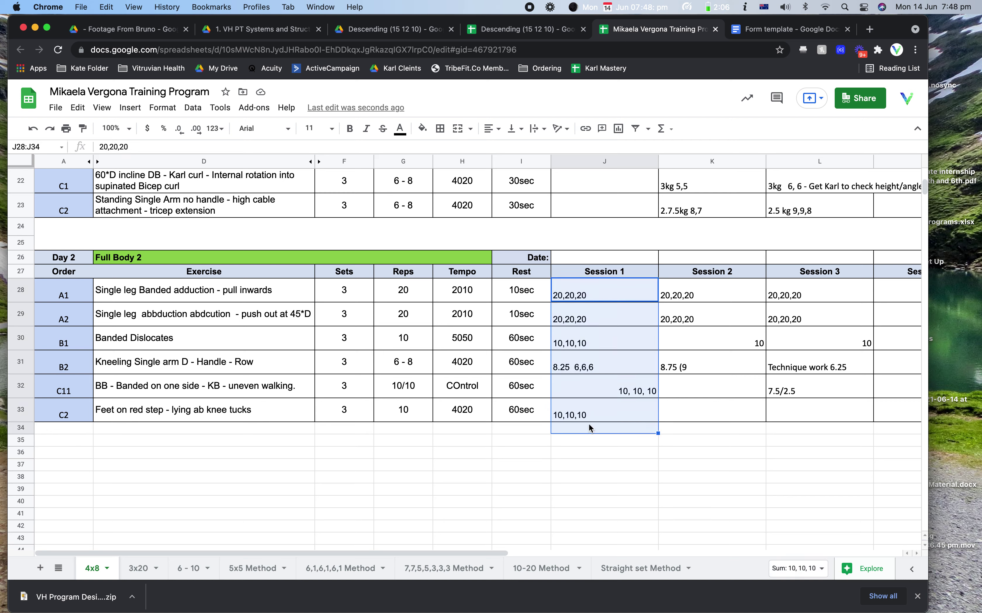
{"action": "left_click", "coordinate": [210, 311]}
{"action": "left_click_drag", "start_coordinate": [65, 301], "coordinate": [215, 321]}
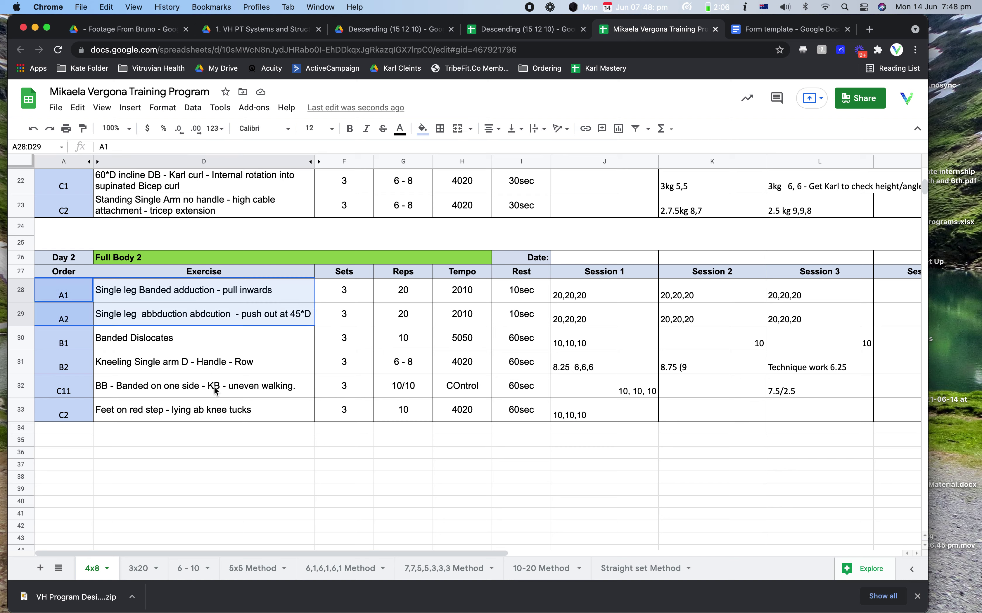
{"action": "left_click_drag", "start_coordinate": [215, 389], "coordinate": [211, 414]}
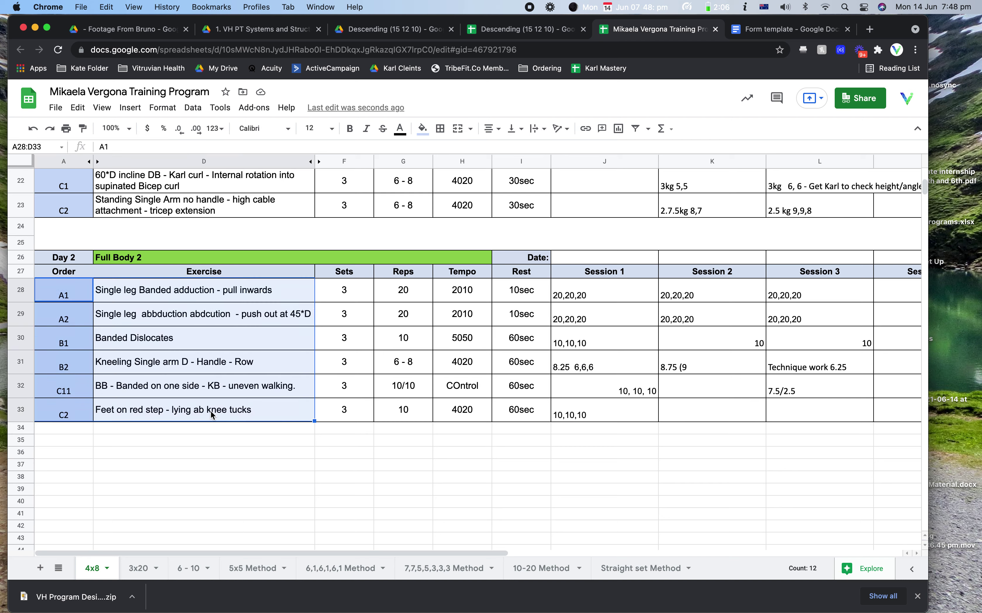
{"action": "left_click", "coordinate": [464, 321]}
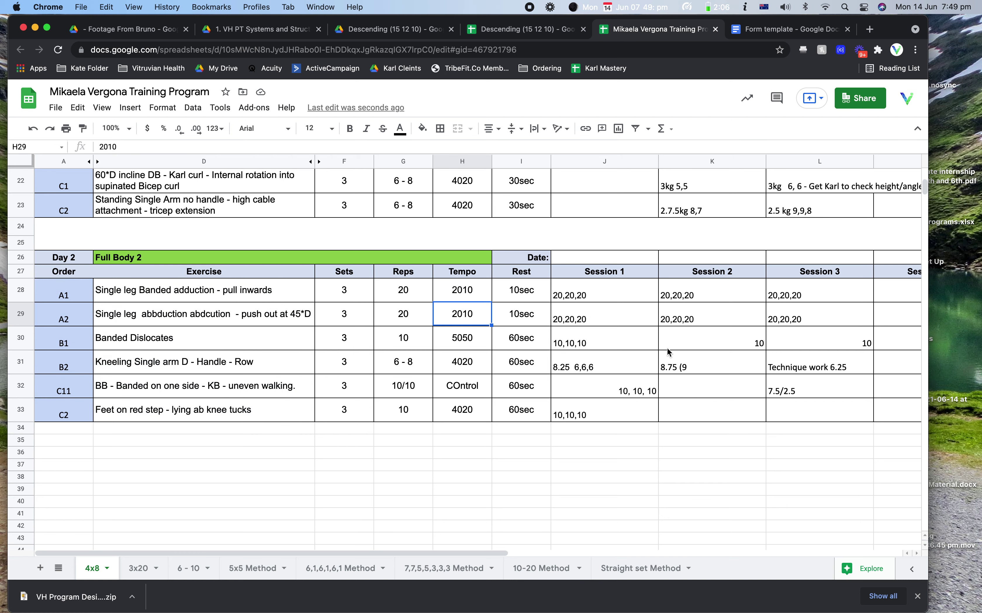
{"action": "left_click_drag", "start_coordinate": [699, 301], "coordinate": [810, 417]}
{"action": "left_click_drag", "start_coordinate": [716, 290], "coordinate": [816, 411]}
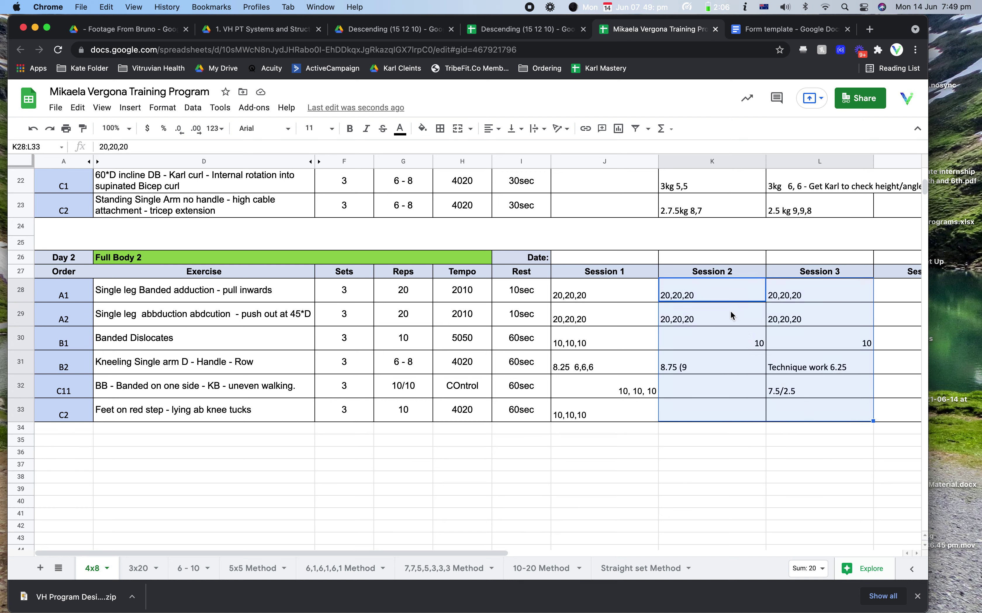
{"action": "left_click", "coordinate": [726, 294]}
{"action": "left_click", "coordinate": [732, 368]}
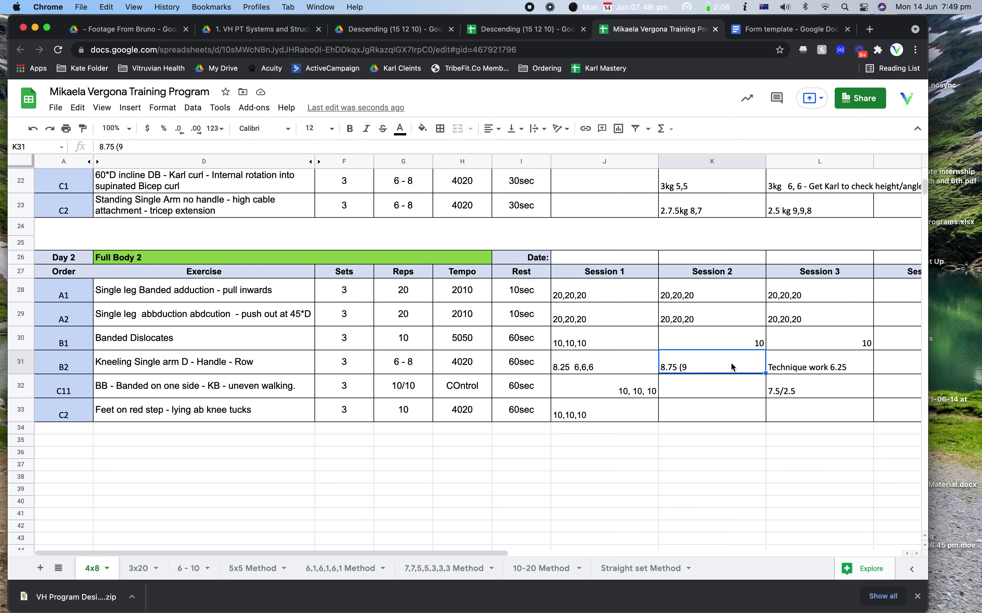
{"action": "left_click", "coordinate": [837, 348]}
{"action": "left_click", "coordinate": [333, 294]}
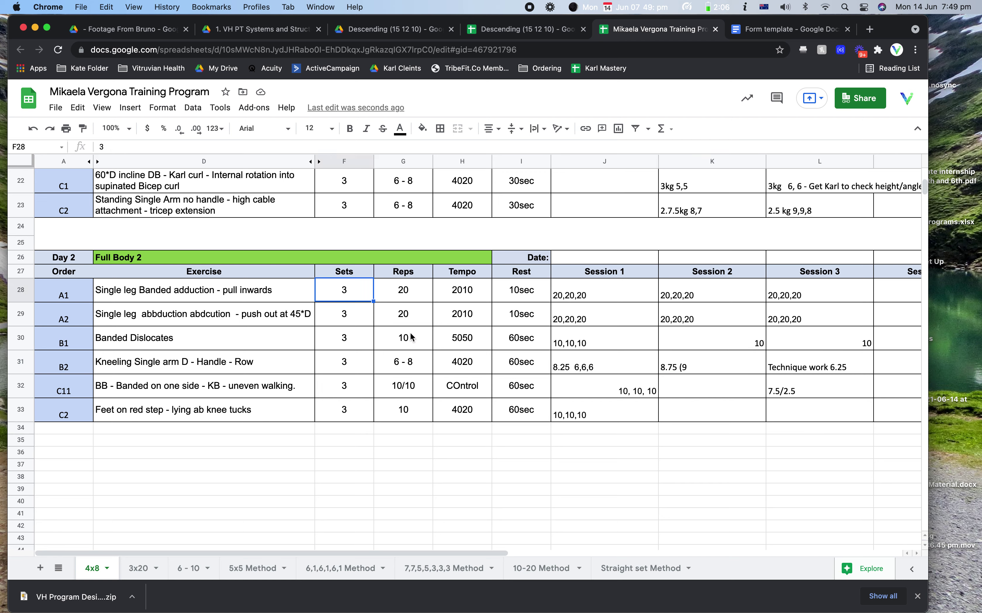
{"action": "type", "text": "4"}
{"action": "key", "text": "Return"}
{"action": "type", "text": "4"}
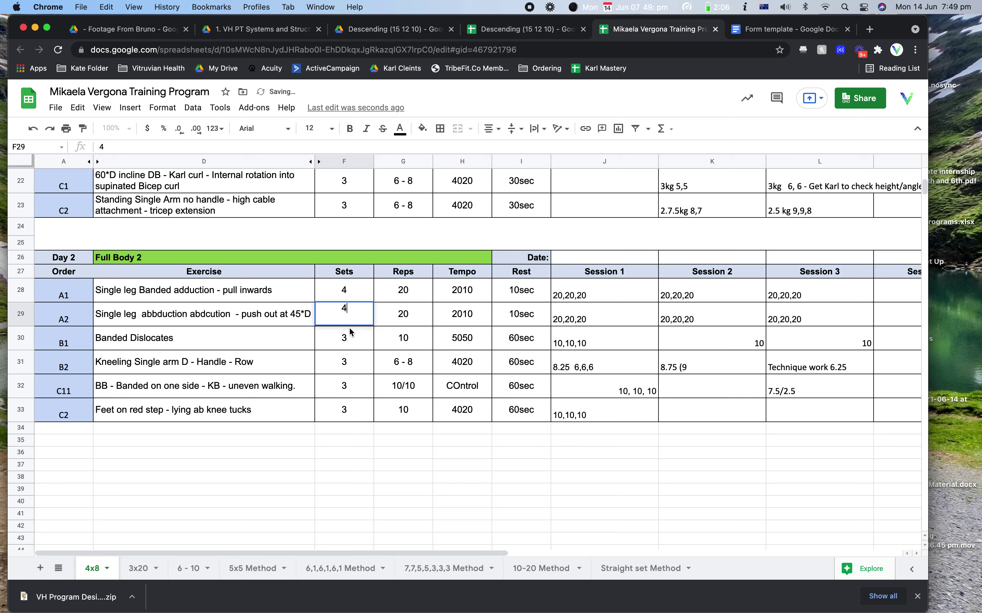
{"action": "key", "text": "Return"}
{"action": "type", "text": "4"}
{"action": "key", "text": "Return"}
{"action": "type", "text": "4"}
{"action": "left_click", "coordinate": [344, 407]}
{"action": "type", "text": "4"}
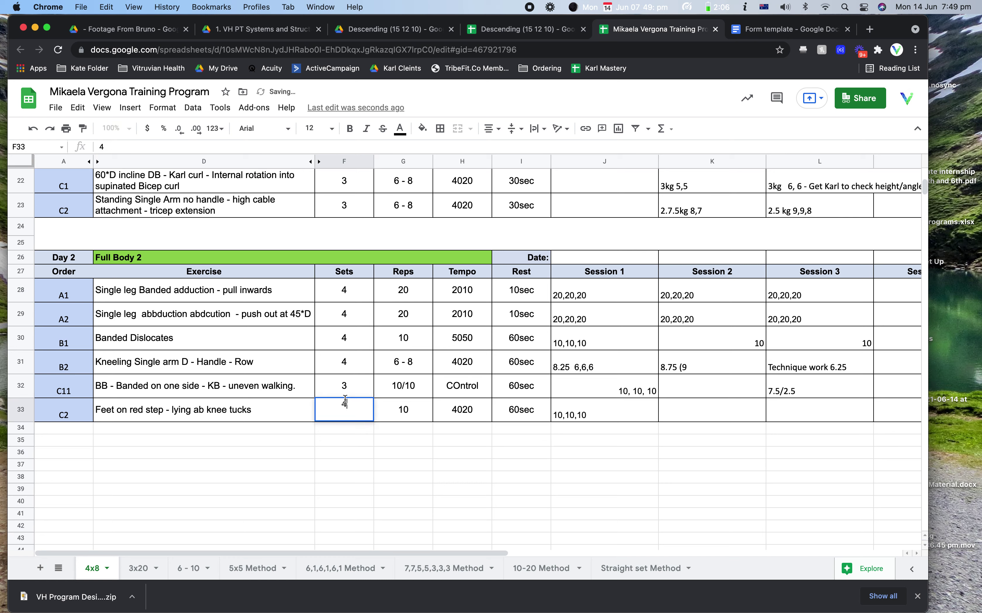
{"action": "key", "text": "Up"}
{"action": "type", "text": "4"}
{"action": "left_click", "coordinate": [719, 362]}
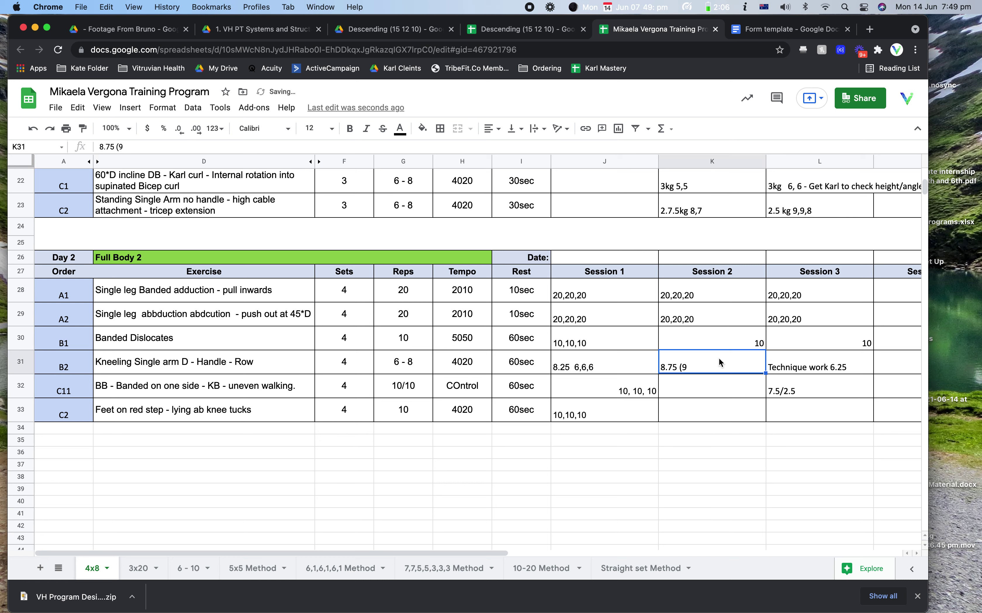
{"action": "key", "text": "super+z"}
{"action": "key", "text": "super+z"}
{"action": "key", "text": "super+z"}
{"action": "key", "text": "super+z"}
{"action": "key", "text": "super+z"}
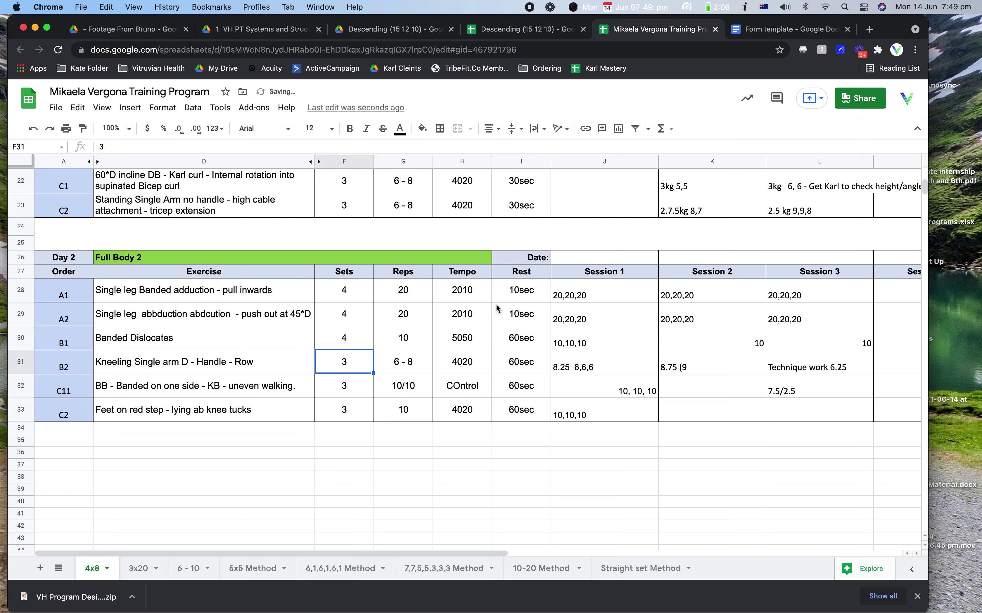
{"action": "key", "text": "super+z"}
{"action": "left_click_drag", "start_coordinate": [337, 294], "coordinate": [340, 404]}
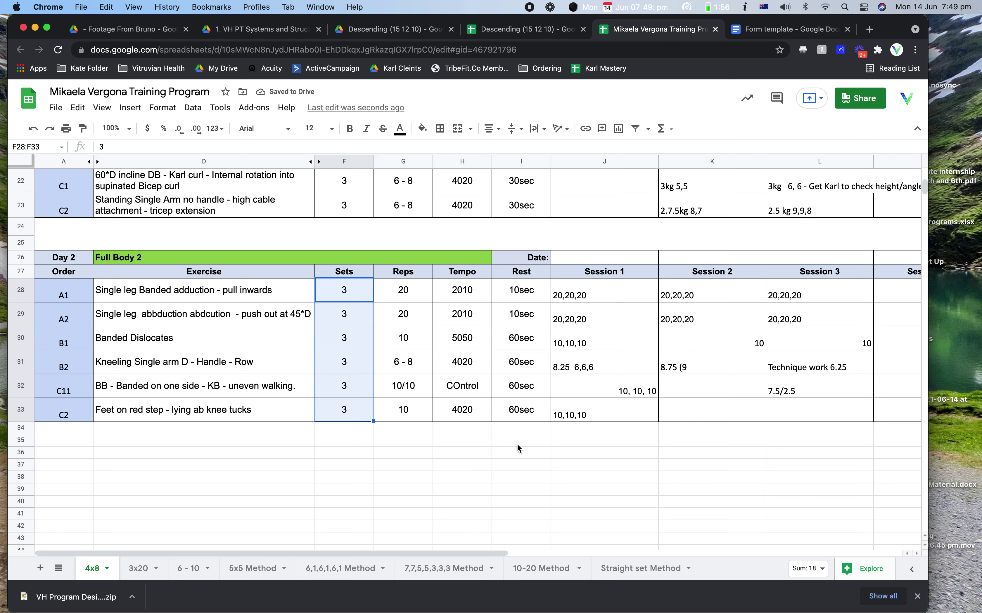
{"action": "type", "text": "4"}
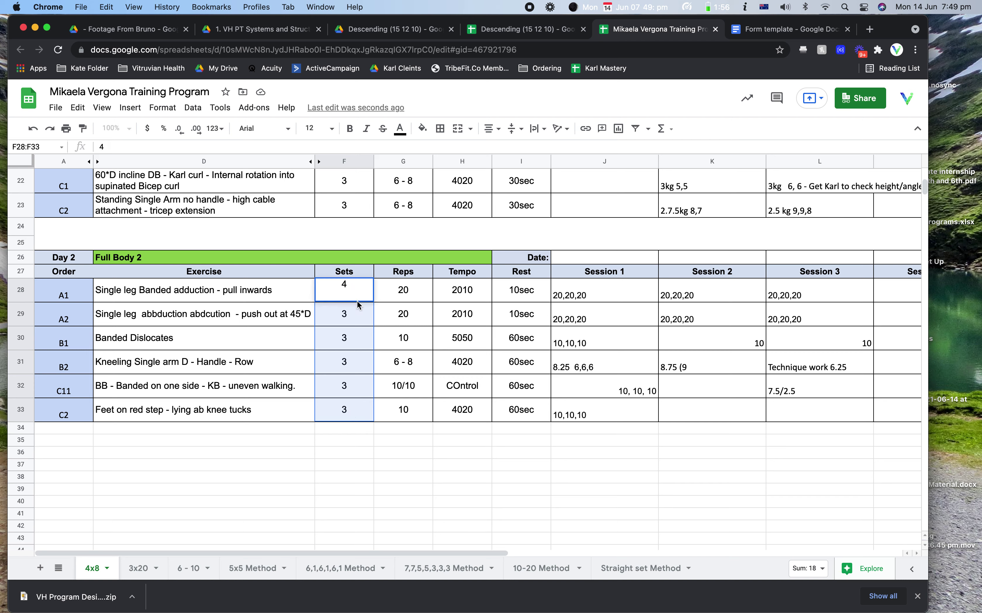
{"action": "left_click", "coordinate": [358, 318]}
{"action": "type", "text": "4"}
{"action": "key", "text": "Return"}
{"action": "type", "text": "4"}
{"action": "key", "text": "Return"}
{"action": "type", "text": "4"}
{"action": "key", "text": "Return"}
{"action": "key", "text": "4"}
{"action": "key", "text": "Return"}
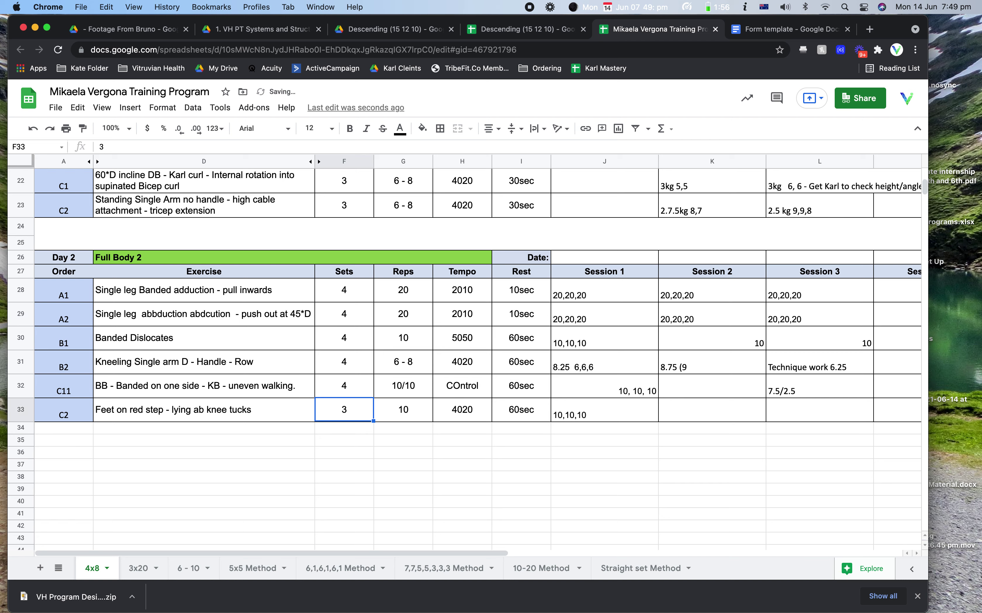
{"action": "type", "text": "4"}
{"action": "key", "text": "Return"}
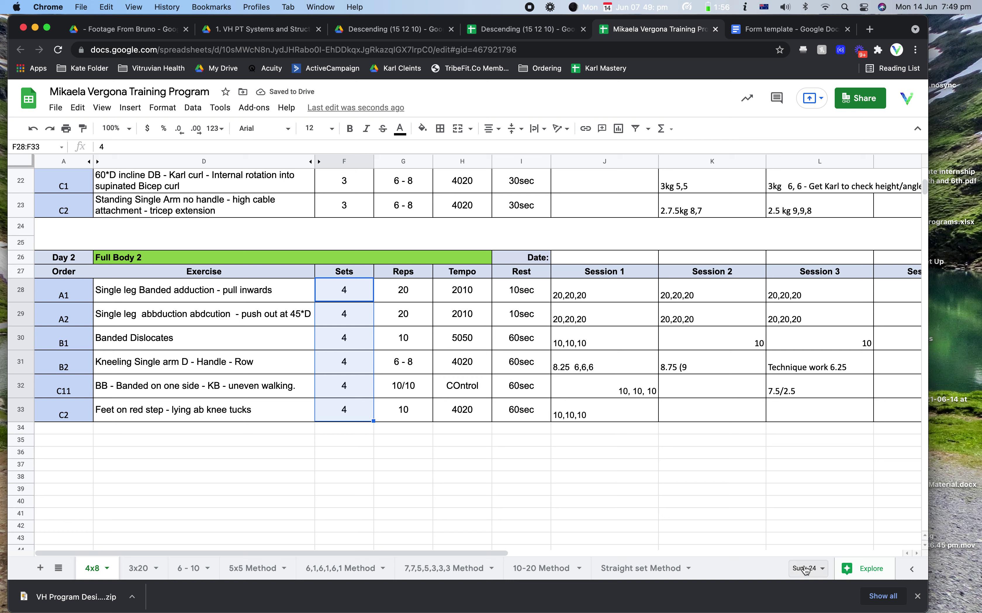
{"action": "left_click", "coordinate": [356, 292]}
{"action": "type", "text": "3"}
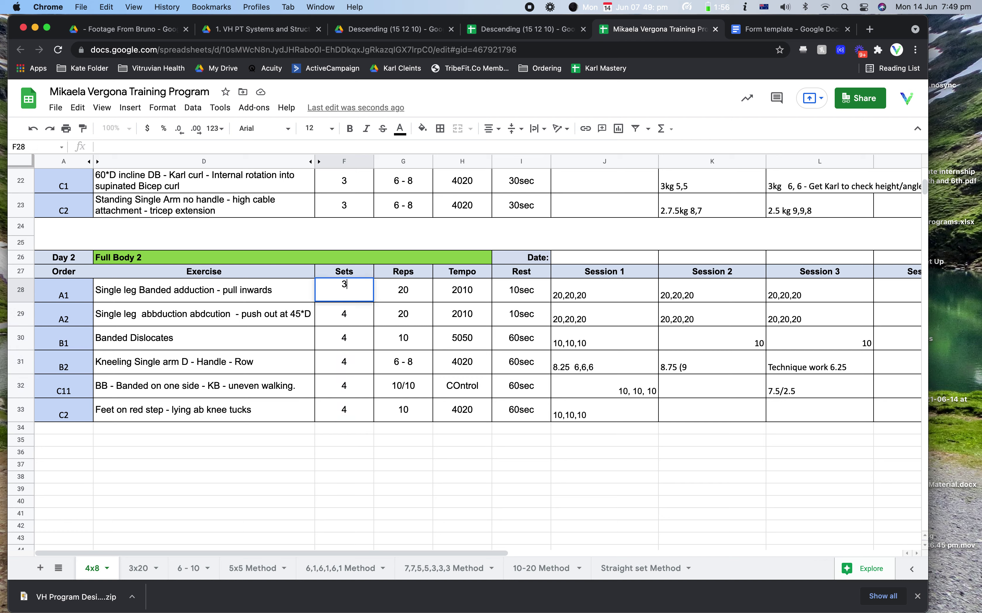
{"action": "type", "text": " 3 3 3 3 3"}
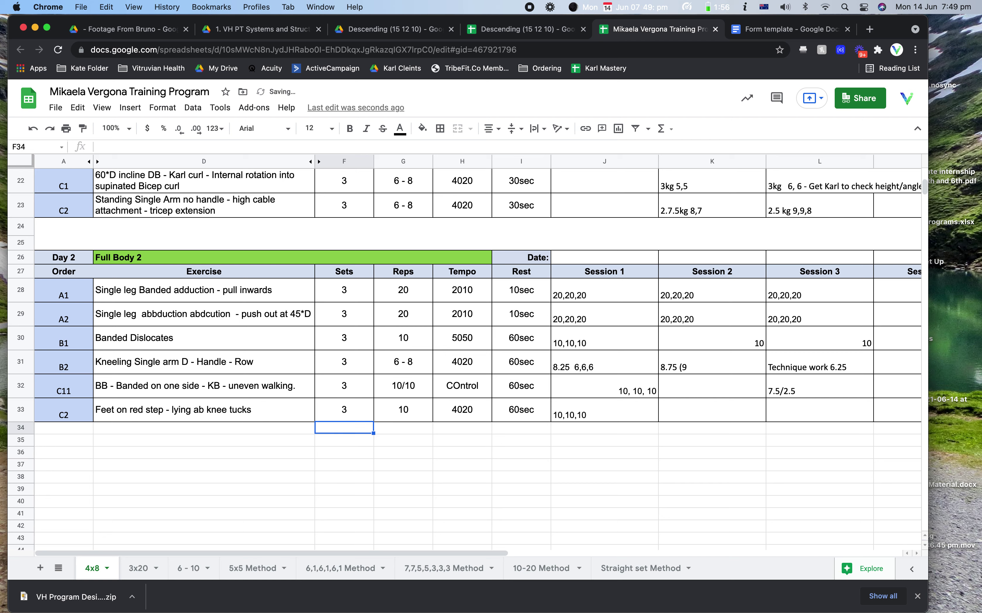
{"action": "left_click", "coordinate": [520, 445]}
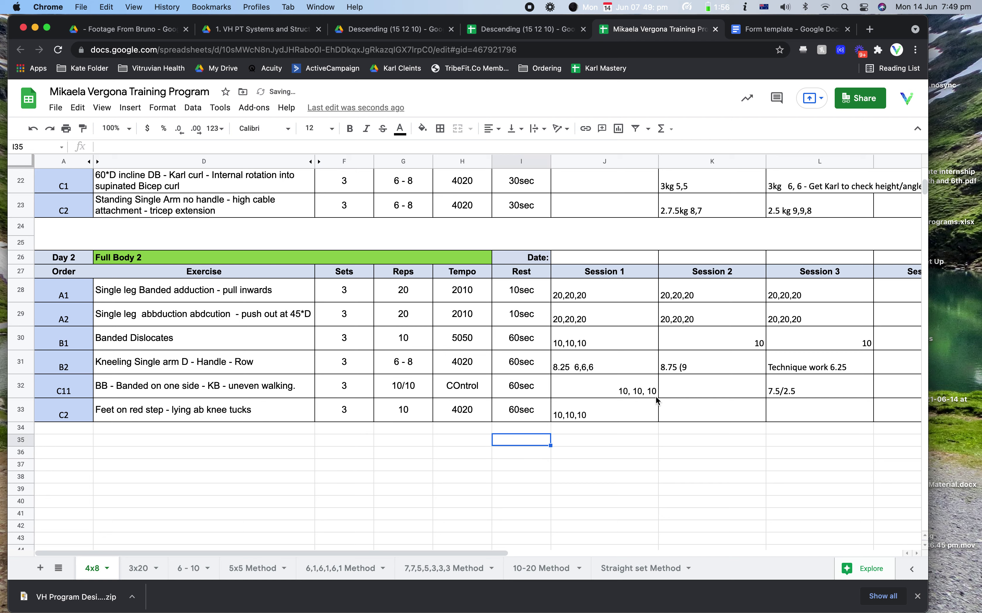
Review the B2 entries in row 31 and the Session 3 results for rows 28–33
{"action": "left_click", "coordinate": [710, 367]}
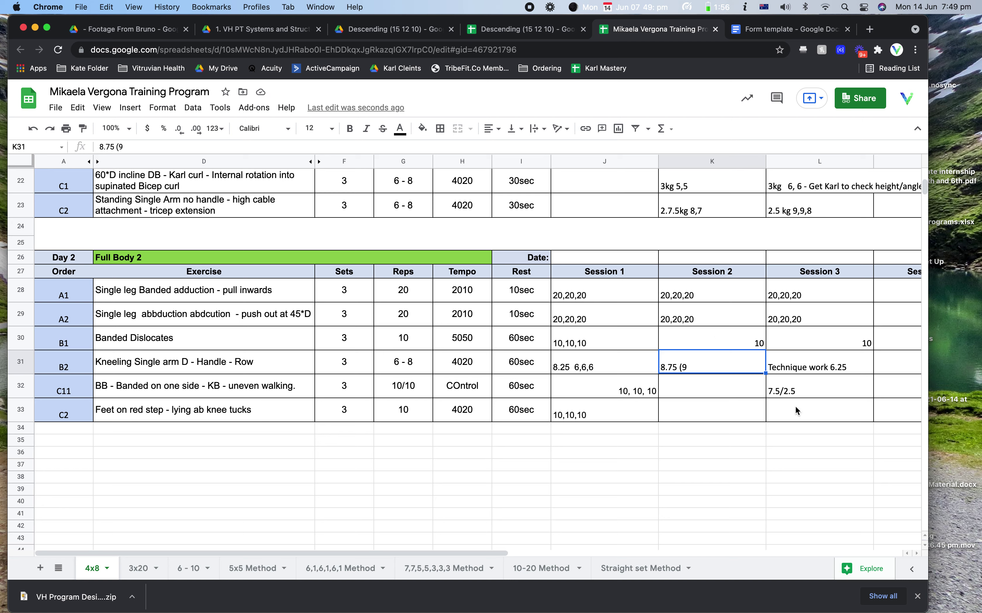
{"action": "left_click", "coordinate": [831, 371]}
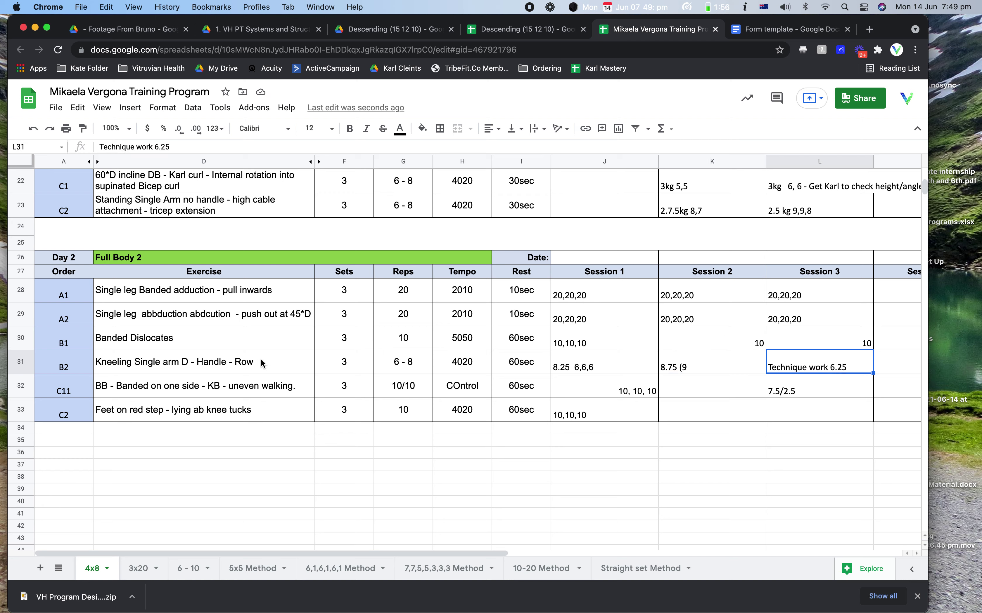
{"action": "left_click", "coordinate": [201, 364]}
{"action": "left_click", "coordinate": [842, 354]}
{"action": "scroll", "coordinate": [842, 354], "scroll_direction": "right", "scroll_amount": 2}
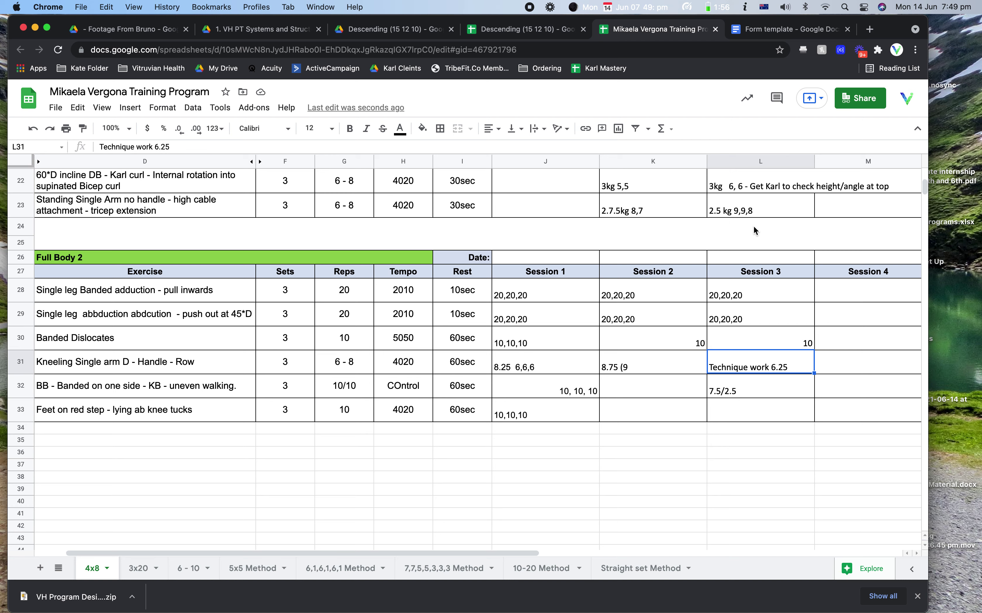
{"action": "left_click_drag", "start_coordinate": [771, 283], "coordinate": [766, 418]}
{"action": "left_click", "coordinate": [767, 419]}
{"action": "left_click", "coordinate": [749, 360]}
{"action": "left_click", "coordinate": [748, 392]}
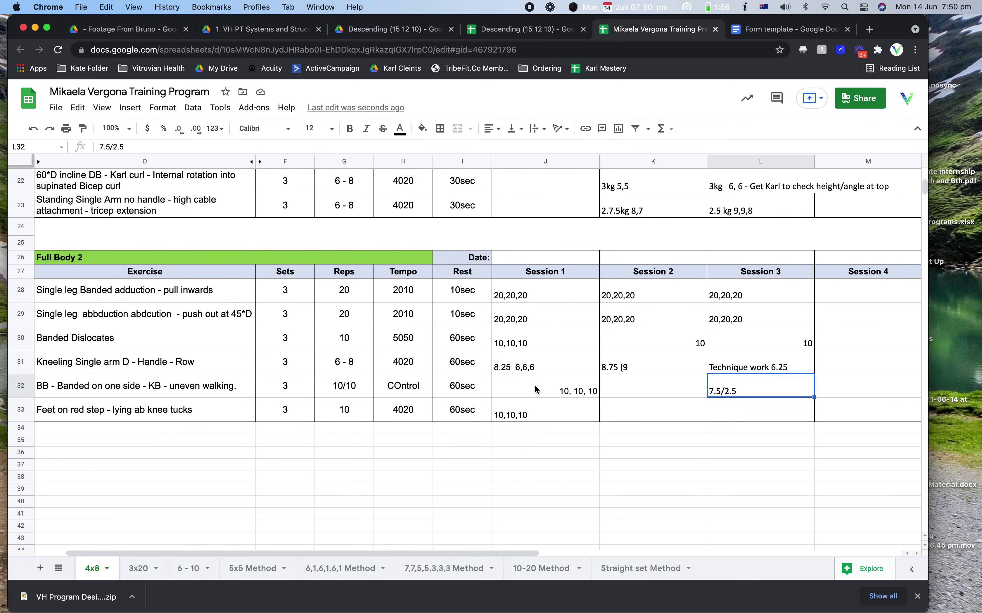
Compare Session 1 and Session 3 results in J31, J32, L31 and L32, then return to the Form template
{"action": "left_click", "coordinate": [139, 382]}
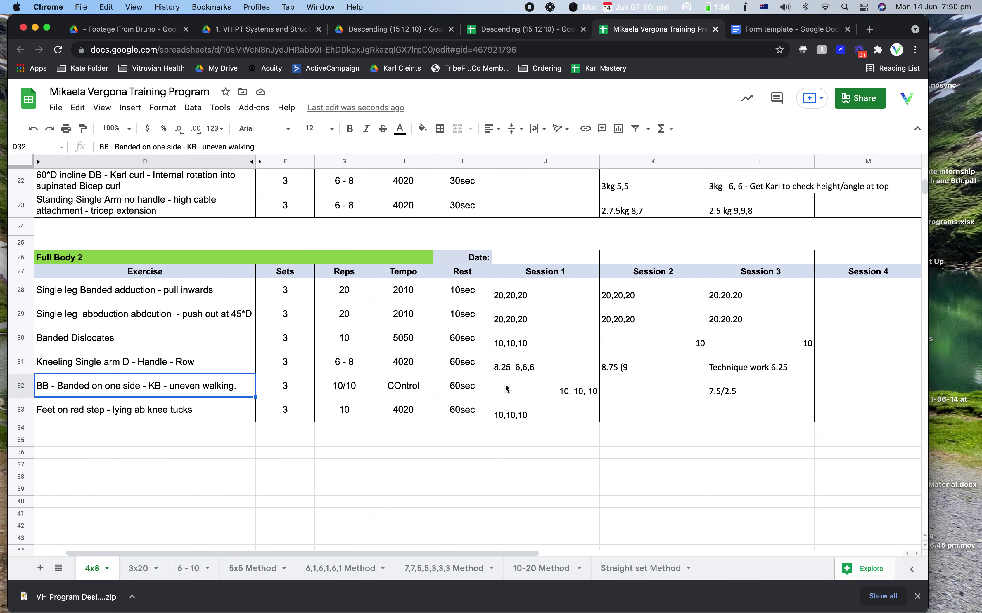
{"action": "left_click", "coordinate": [563, 392]}
{"action": "left_click", "coordinate": [771, 370]}
{"action": "left_click", "coordinate": [745, 390]}
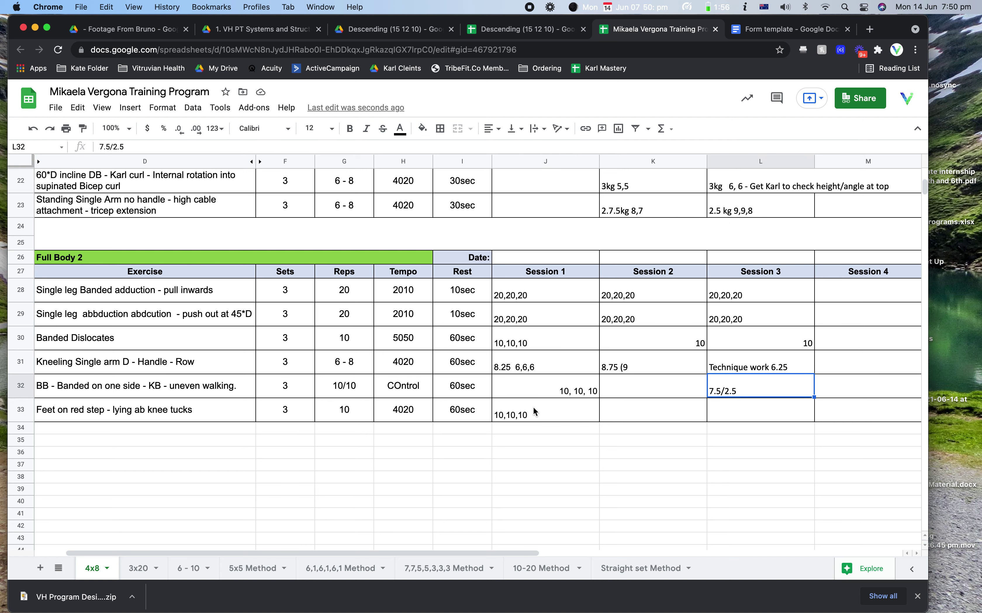
{"action": "left_click", "coordinate": [530, 391]}
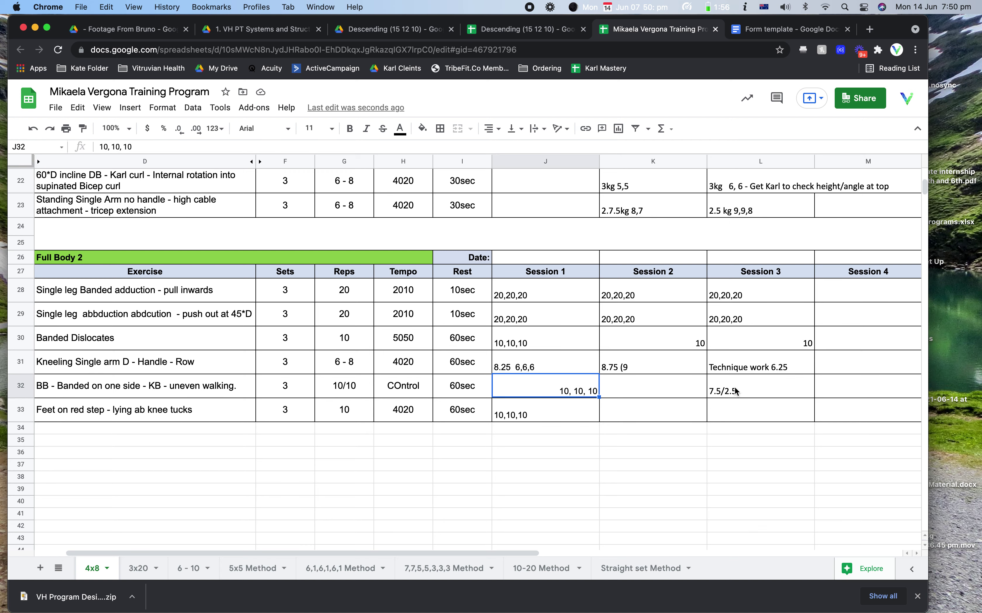
{"action": "left_click", "coordinate": [762, 392]}
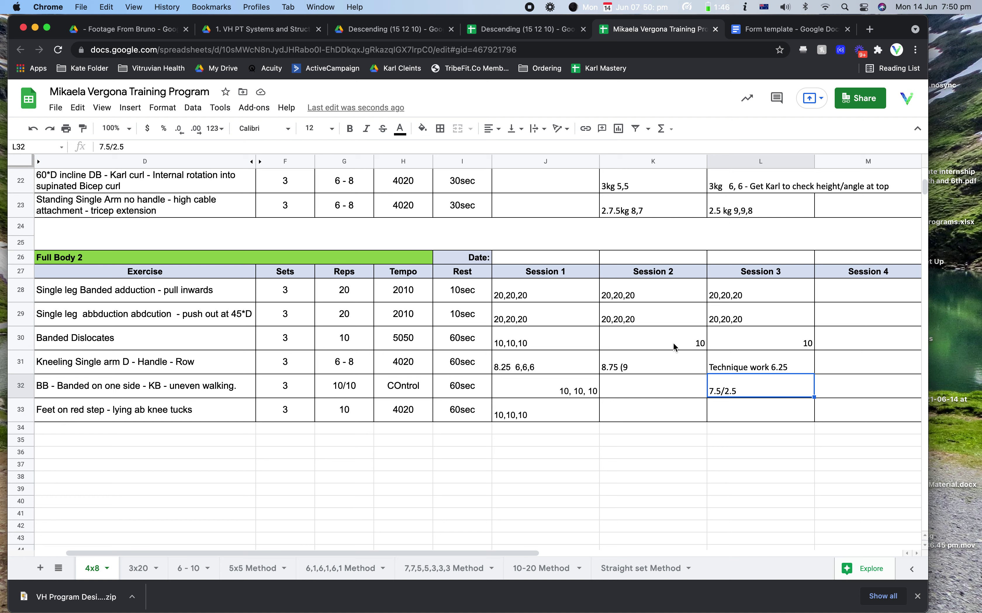
{"action": "left_click", "coordinate": [476, 396]}
{"action": "left_click", "coordinate": [535, 396]}
{"action": "left_click", "coordinate": [737, 392]}
{"action": "left_click", "coordinate": [545, 366]}
{"action": "left_click", "coordinate": [743, 360]}
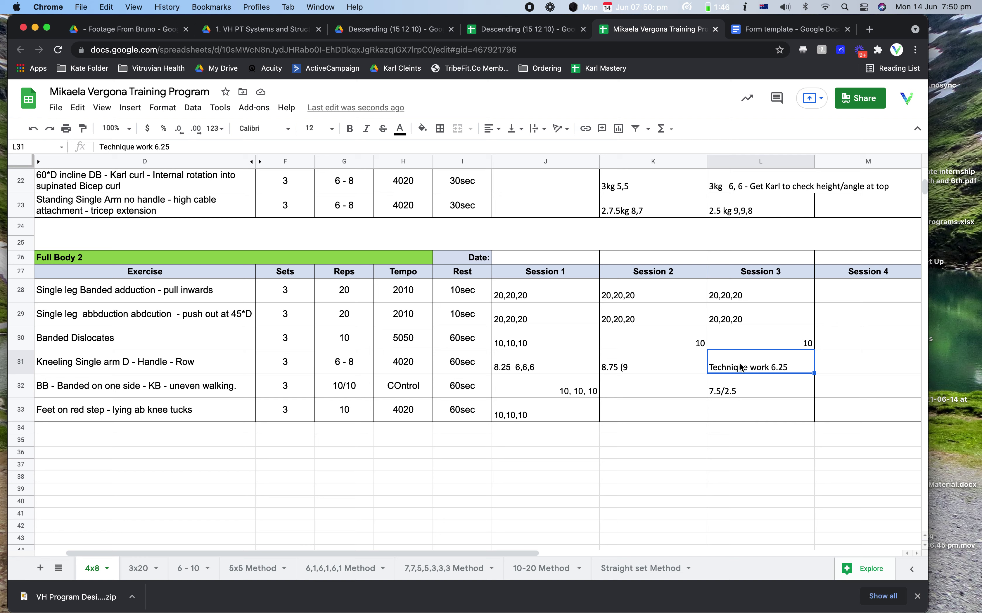
{"action": "left_click", "coordinate": [737, 392]}
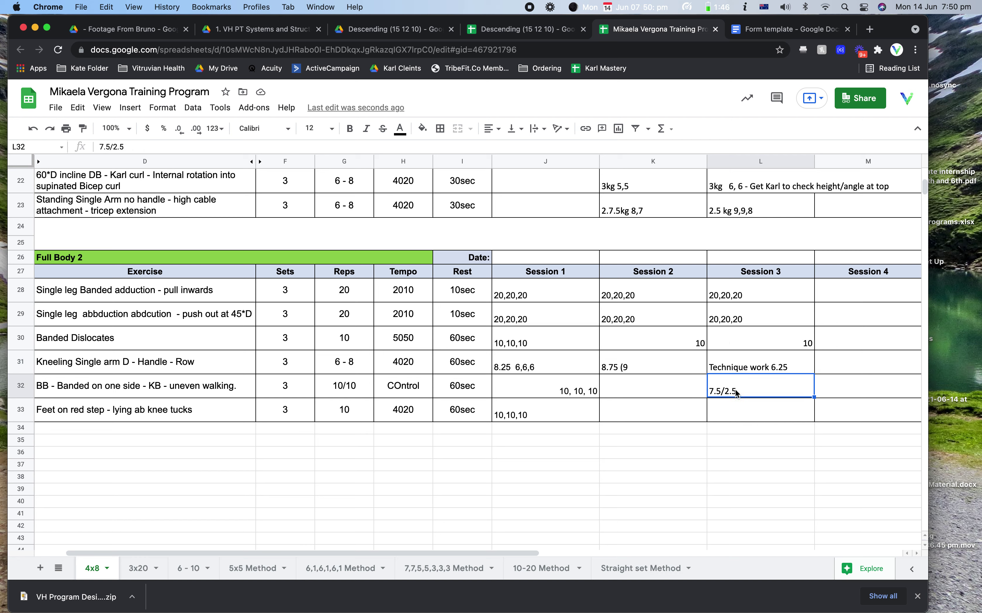
{"action": "left_click", "coordinate": [736, 368]}
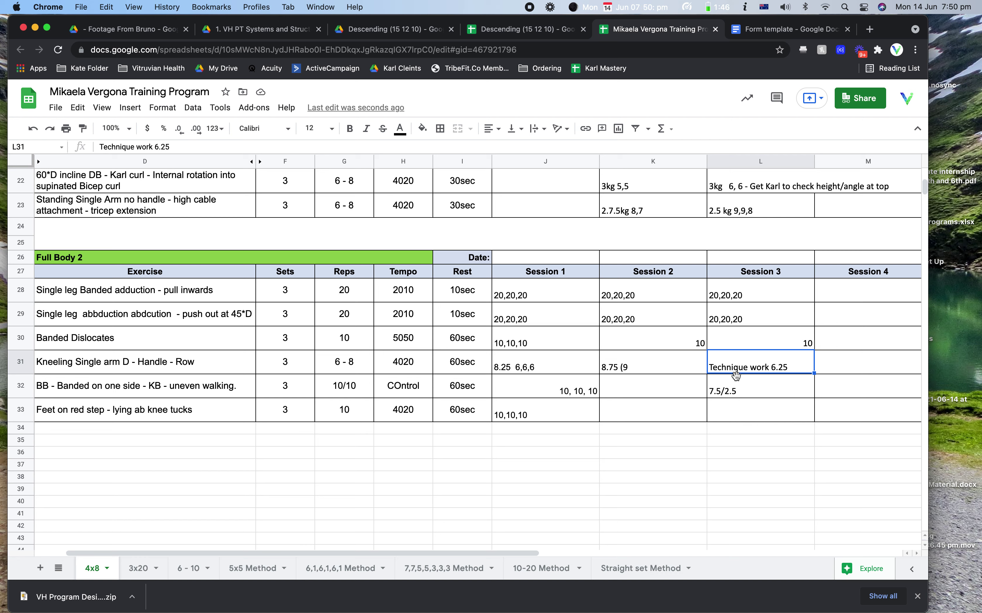
{"action": "left_click", "coordinate": [735, 392]}
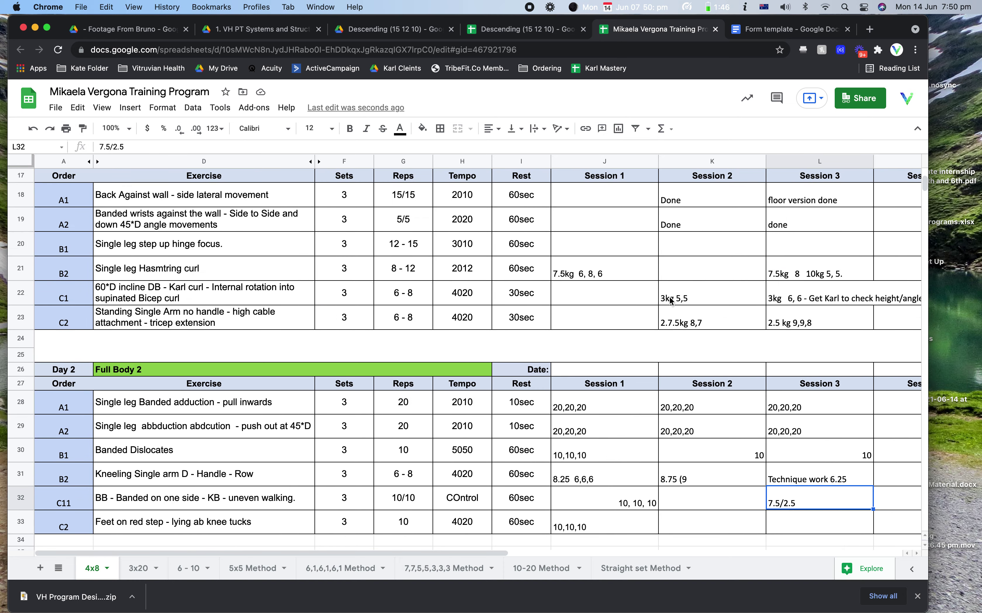
{"action": "left_click", "coordinate": [760, 29]}
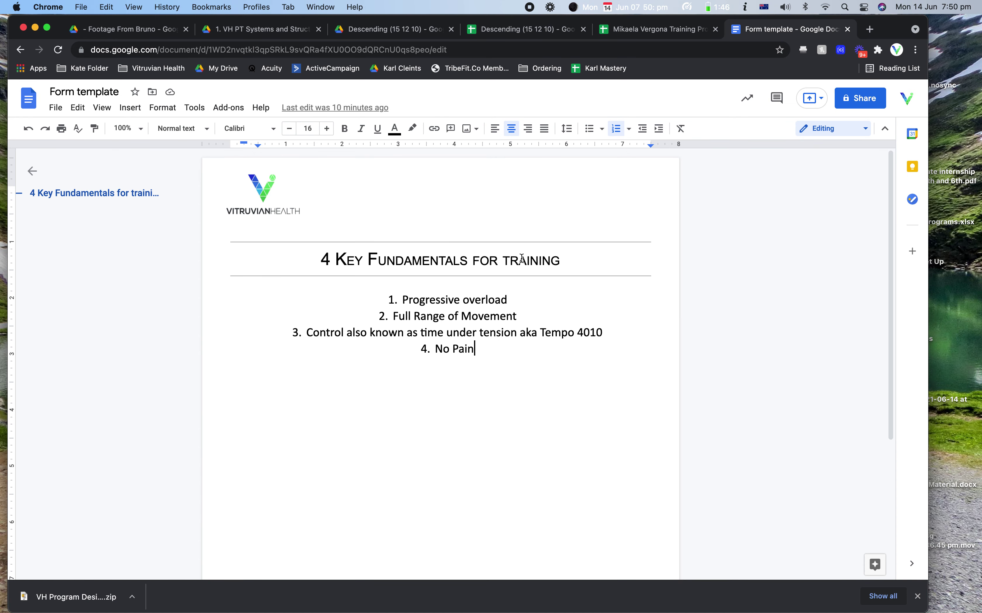
Add 'ets, reps or load 2.5kgs 2kgs' after Progressive overload in item 1
{"action": "left_click_drag", "start_coordinate": [511, 300], "coordinate": [376, 306]}
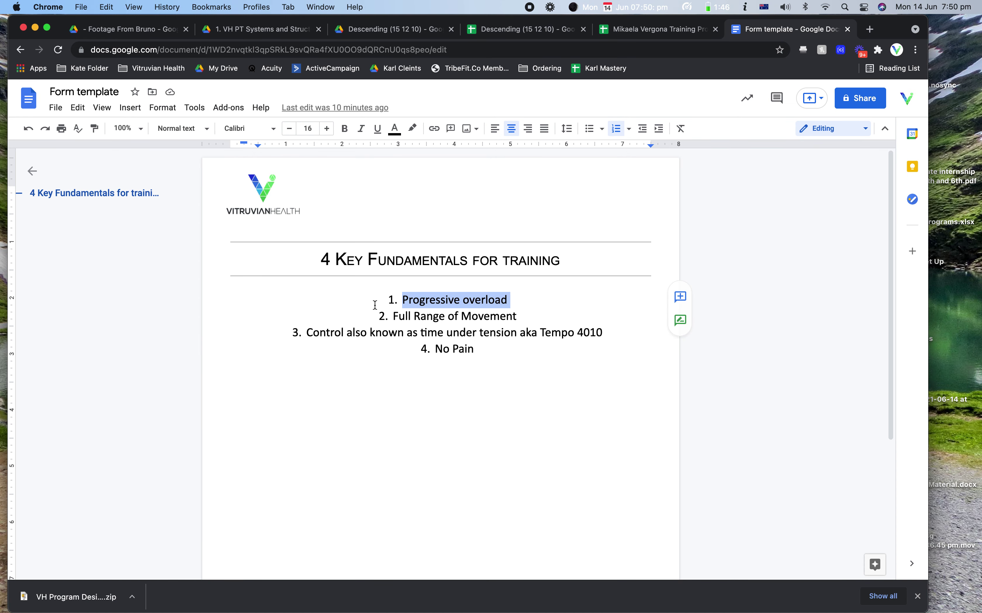
{"action": "left_click", "coordinate": [542, 301]}
{"action": "type", "text": "ets, "}
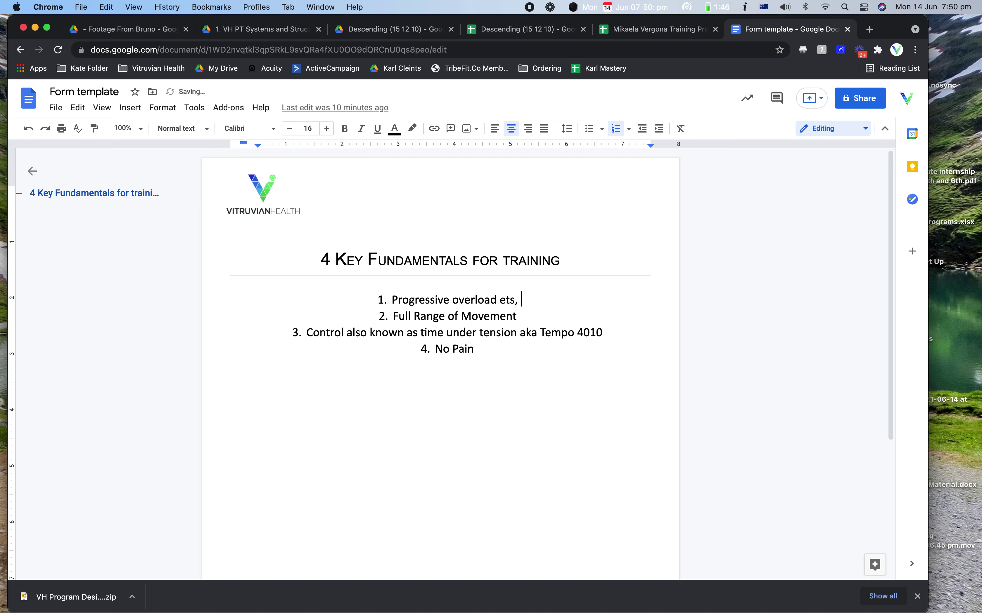
{"action": "type", "text": "reps or load"}
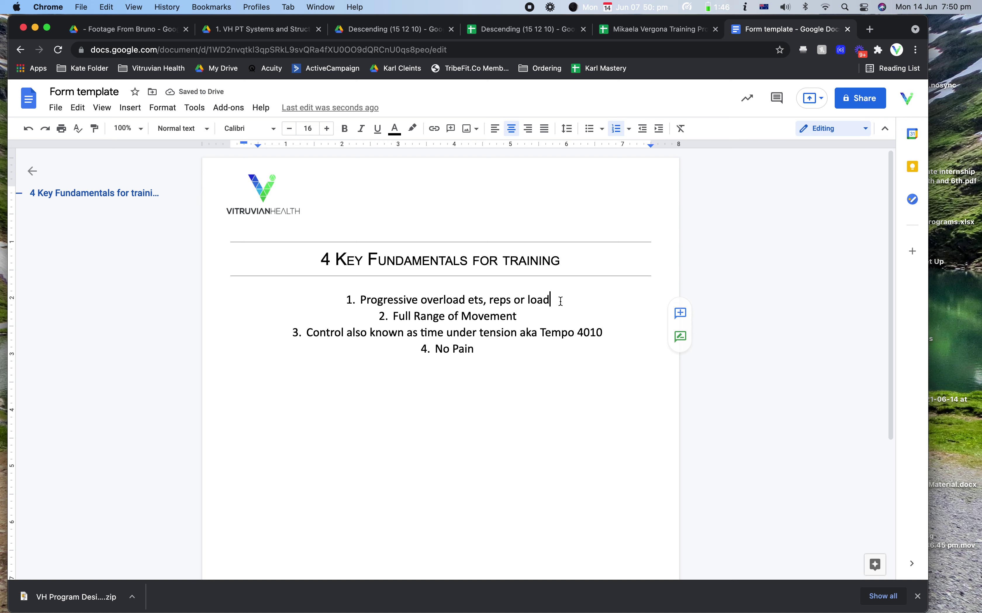
{"action": "type", "text": "2.5kgs "}
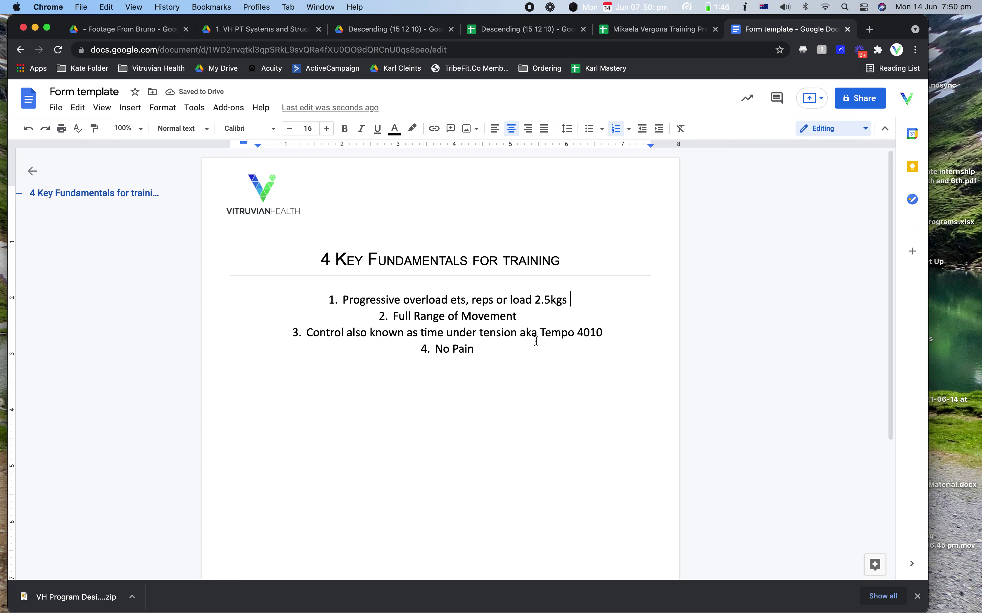
{"action": "type", "text": "2kgs"}
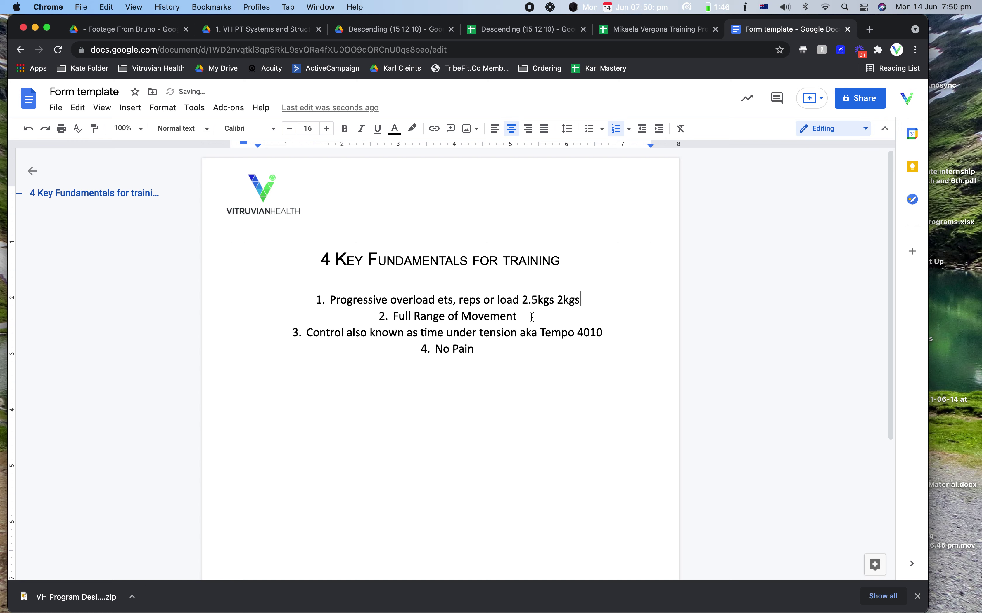
Review the list items: the new item 1 wording, Full Range of Movement, Control and No Pain
{"action": "left_click", "coordinate": [531, 316]}
{"action": "left_click_drag", "start_coordinate": [527, 317], "coordinate": [361, 320]}
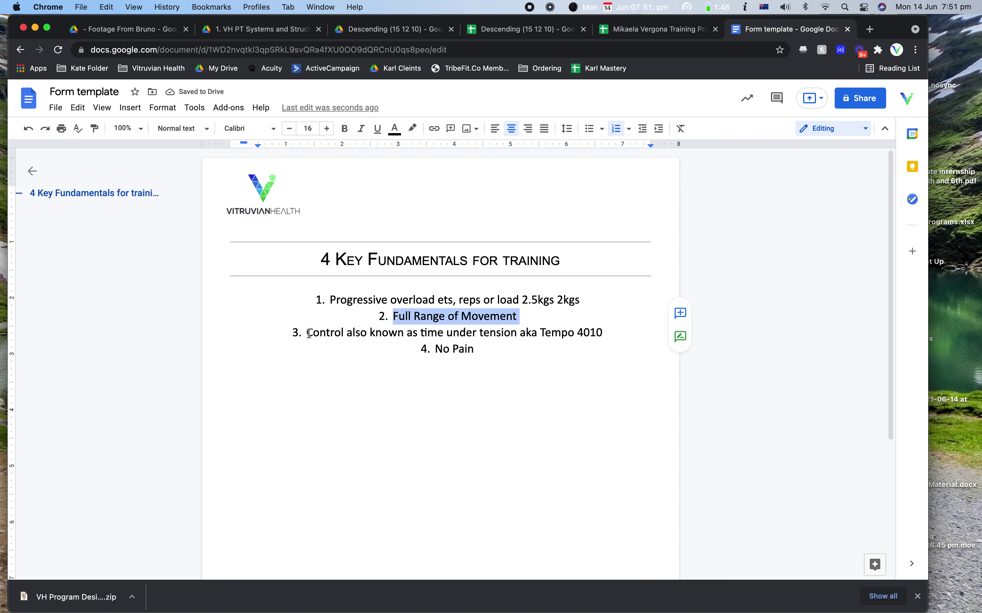
{"action": "left_click_drag", "start_coordinate": [309, 334], "coordinate": [380, 333]}
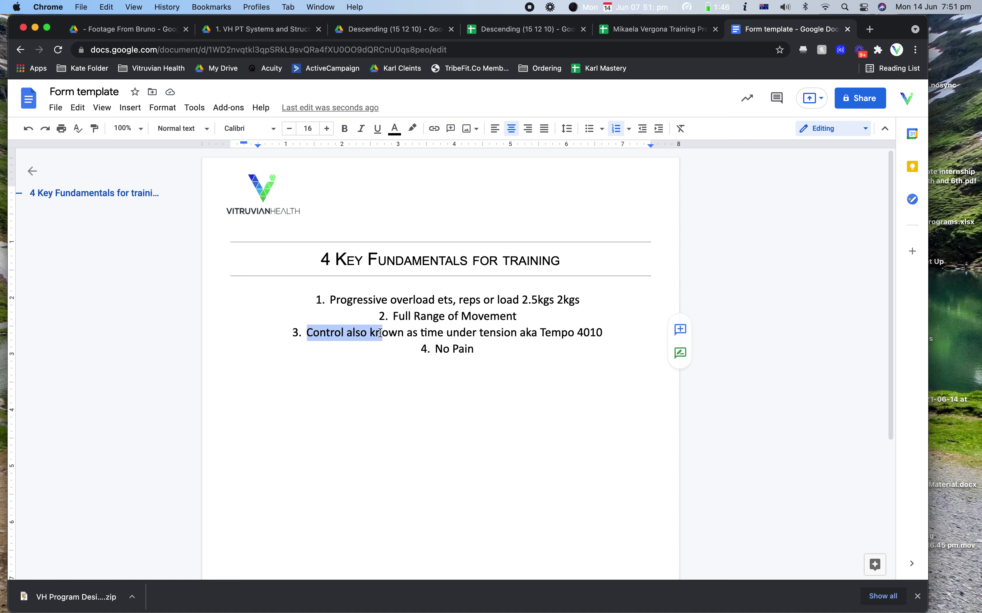
{"action": "left_click", "coordinate": [512, 332]}
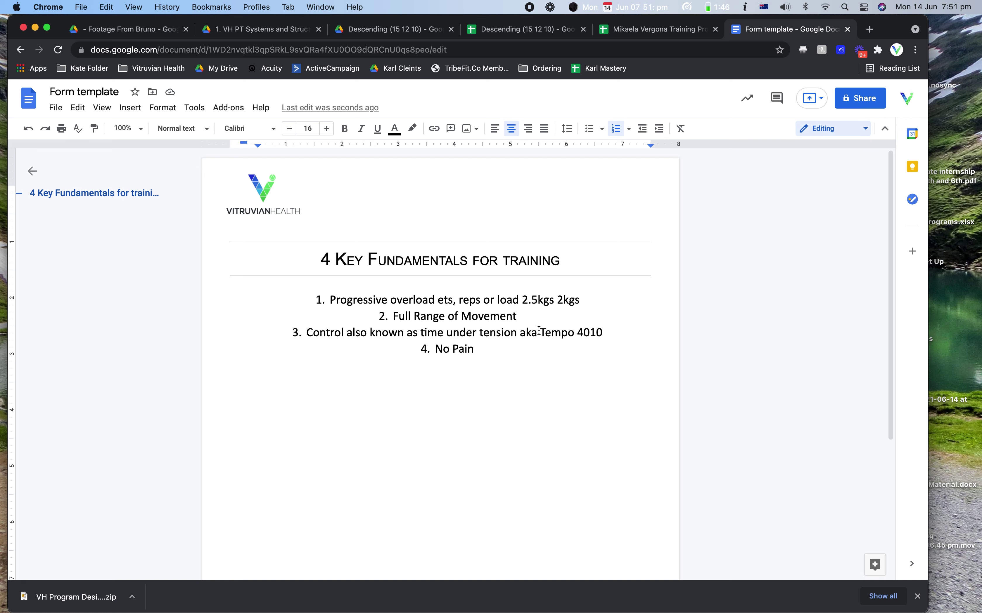
{"action": "left_click_drag", "start_coordinate": [578, 305], "coordinate": [504, 299]}
{"action": "left_click", "coordinate": [531, 300]}
{"action": "left_click_drag", "start_coordinate": [435, 300], "coordinate": [478, 298]}
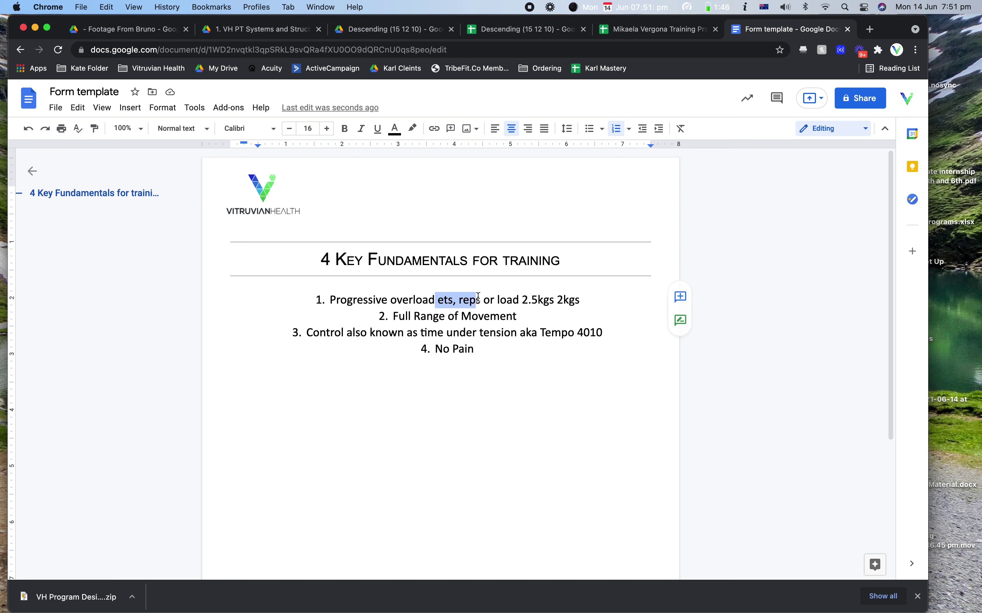
{"action": "left_click", "coordinate": [491, 345]}
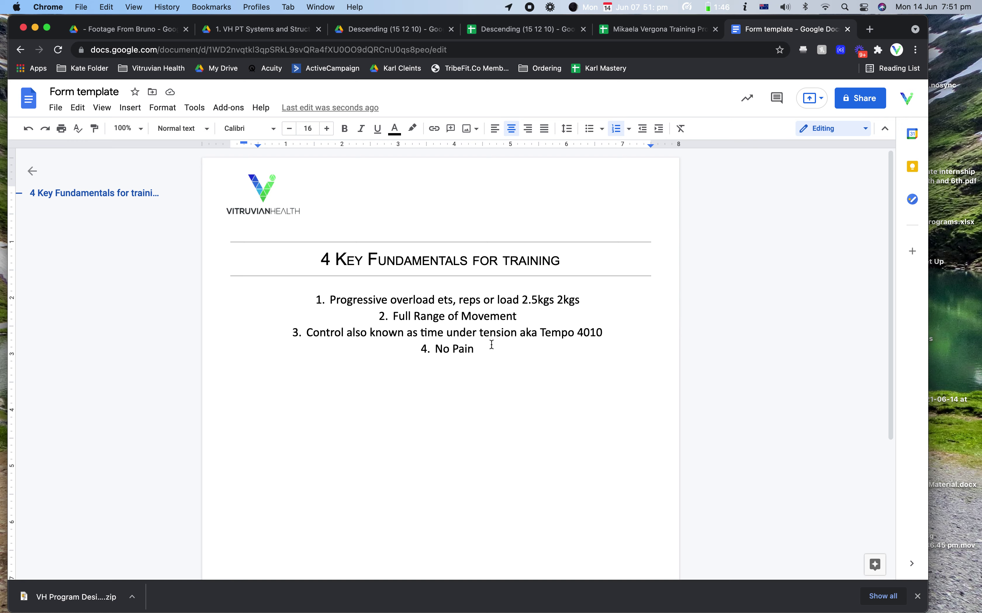
{"action": "left_click_drag", "start_coordinate": [491, 345], "coordinate": [406, 348]}
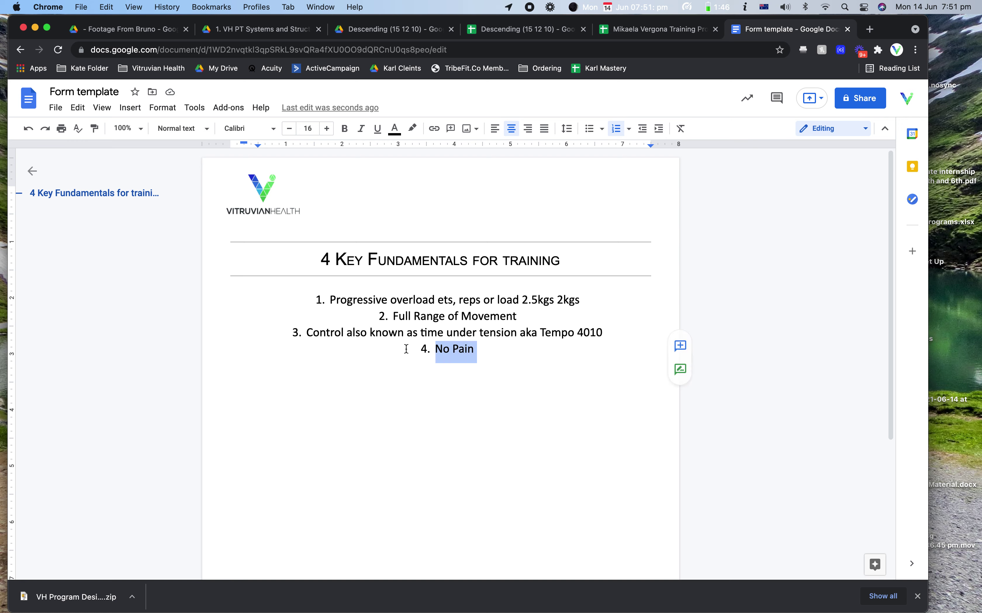
{"action": "left_click", "coordinate": [474, 349]}
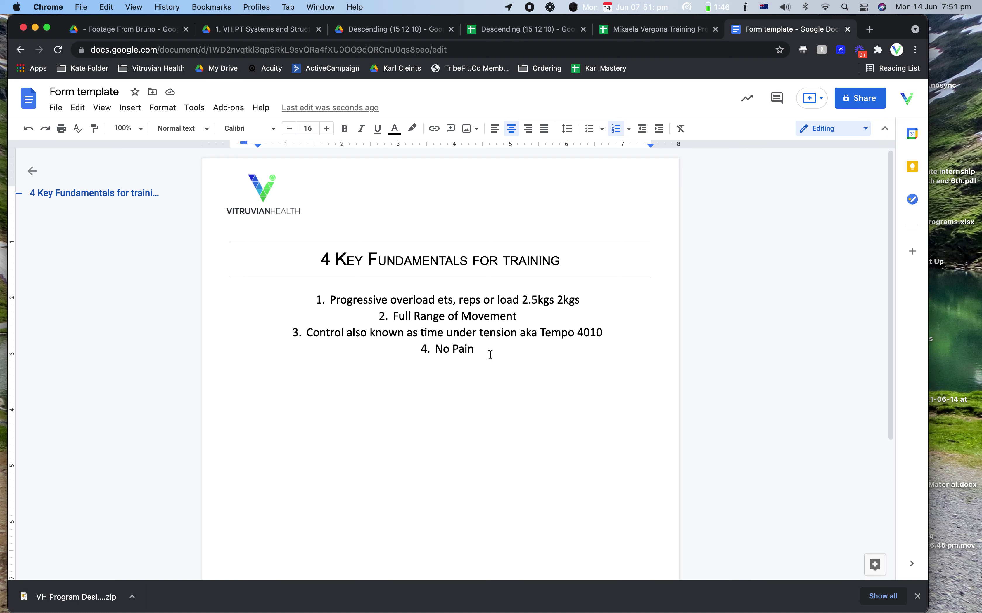
Return to the client's training program spreadsheet and scroll through its session logs
{"action": "left_click", "coordinate": [669, 29]}
{"action": "scroll", "coordinate": [599, 258], "scroll_direction": "up", "scroll_amount": 2}
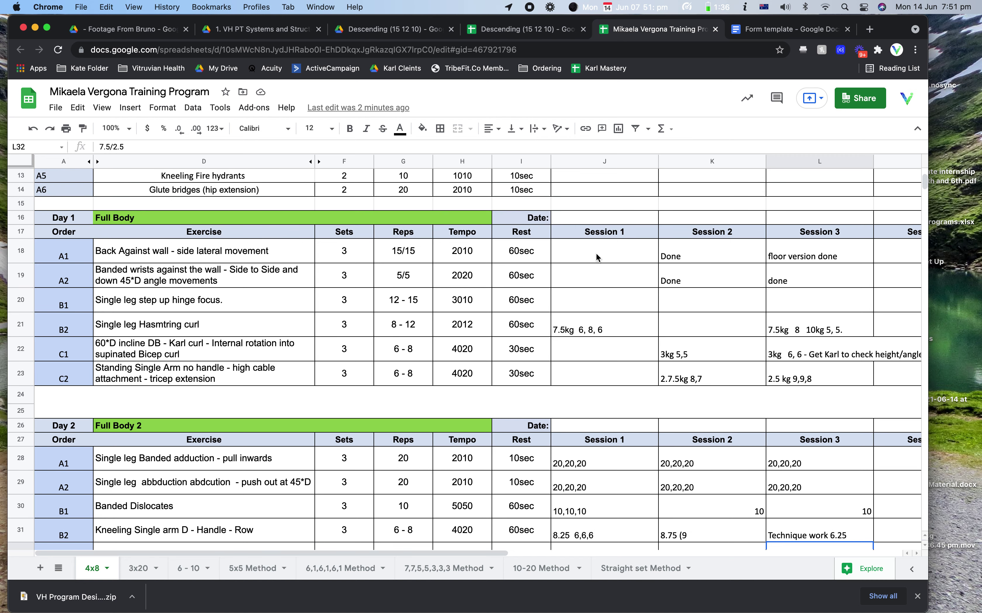
{"action": "scroll", "coordinate": [552, 274], "scroll_direction": "down", "scroll_amount": 2}
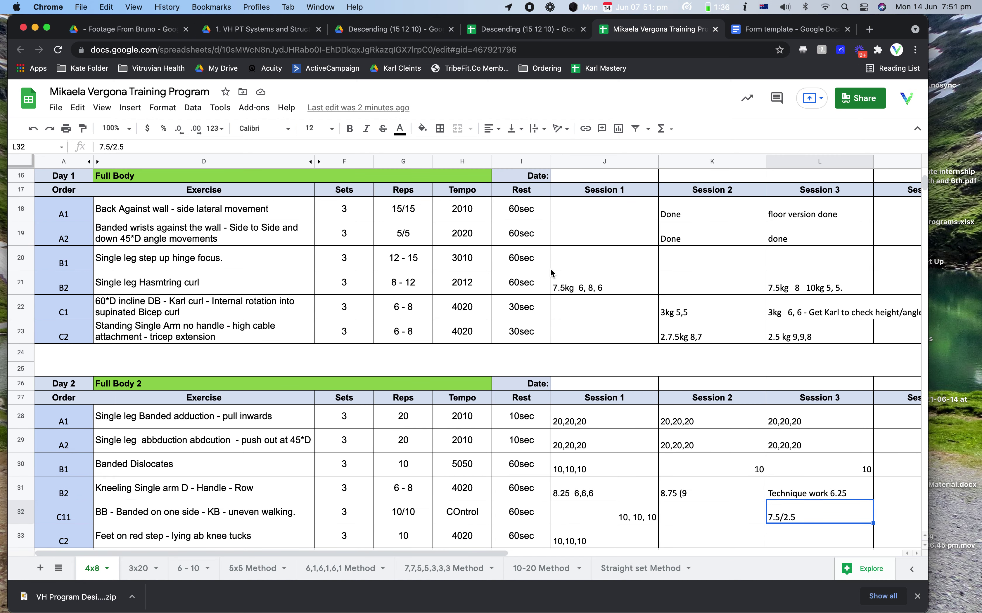
{"action": "scroll", "coordinate": [552, 274], "scroll_direction": "down", "scroll_amount": 1}
{"action": "scroll", "coordinate": [552, 274], "scroll_direction": "up", "scroll_amount": 1}
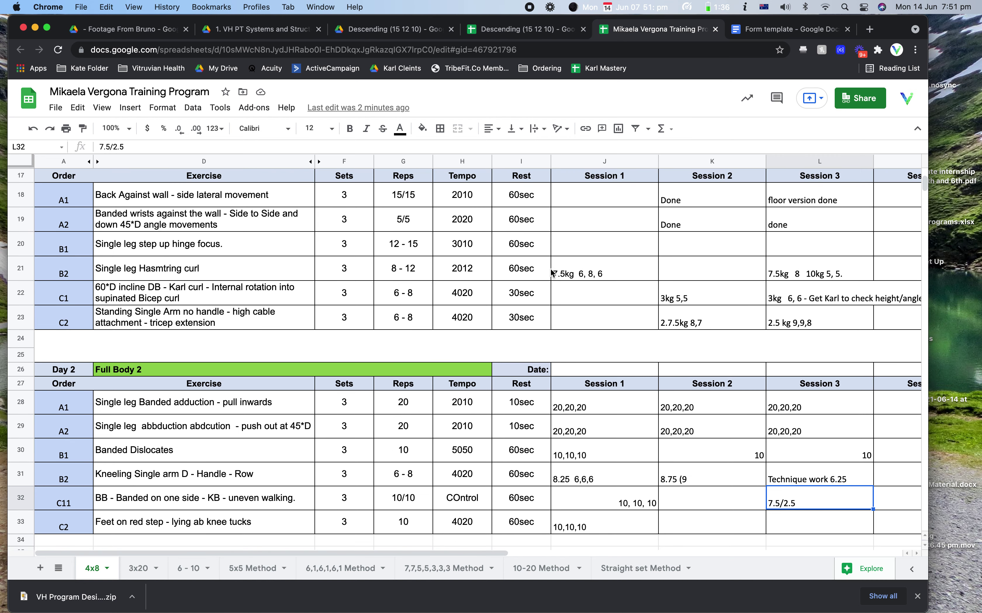